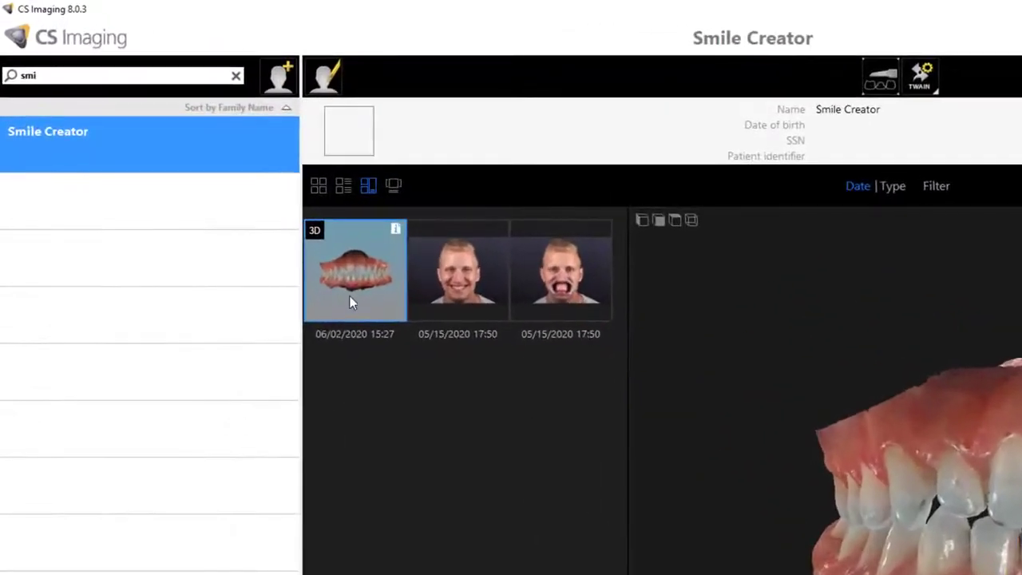
Open the Smile Creator patient's 3D jaw scan from CS Imaging in exocad.
right_click(352, 294)
left_click(373, 308)
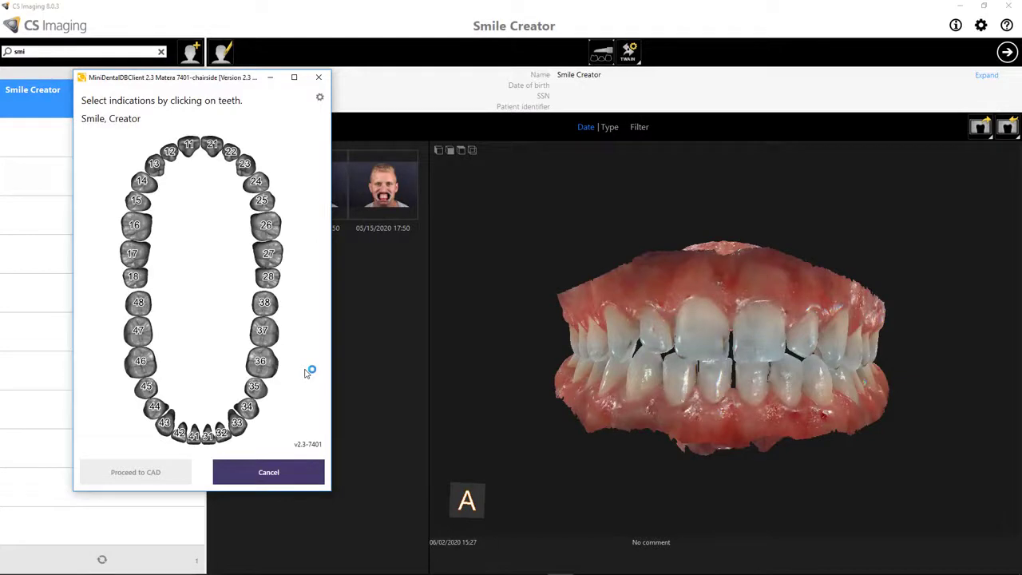
Set tooth 12 as an Anatomic pontic made of Acrylic/PMMA.
left_click(170, 153)
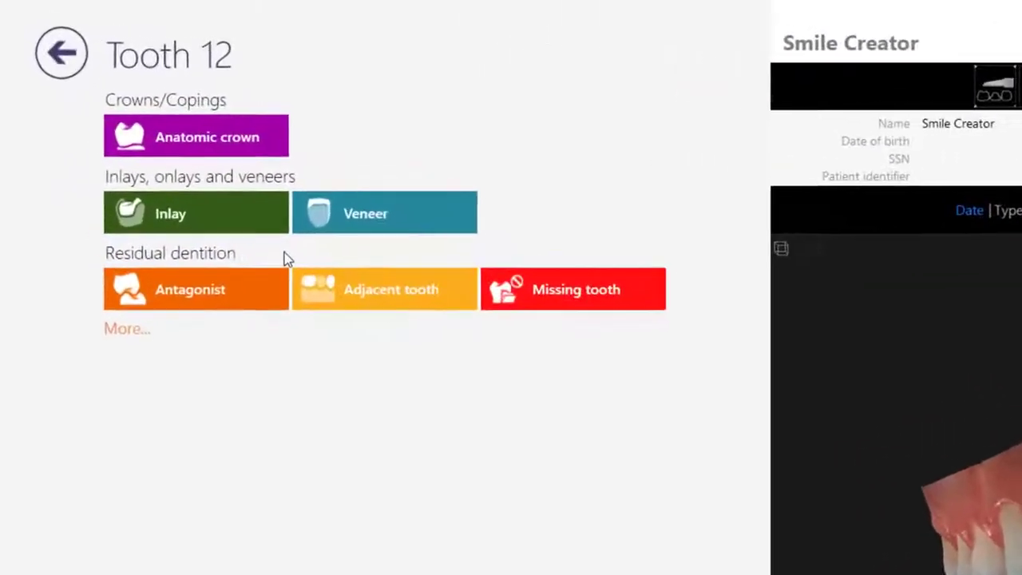
left_click(126, 333)
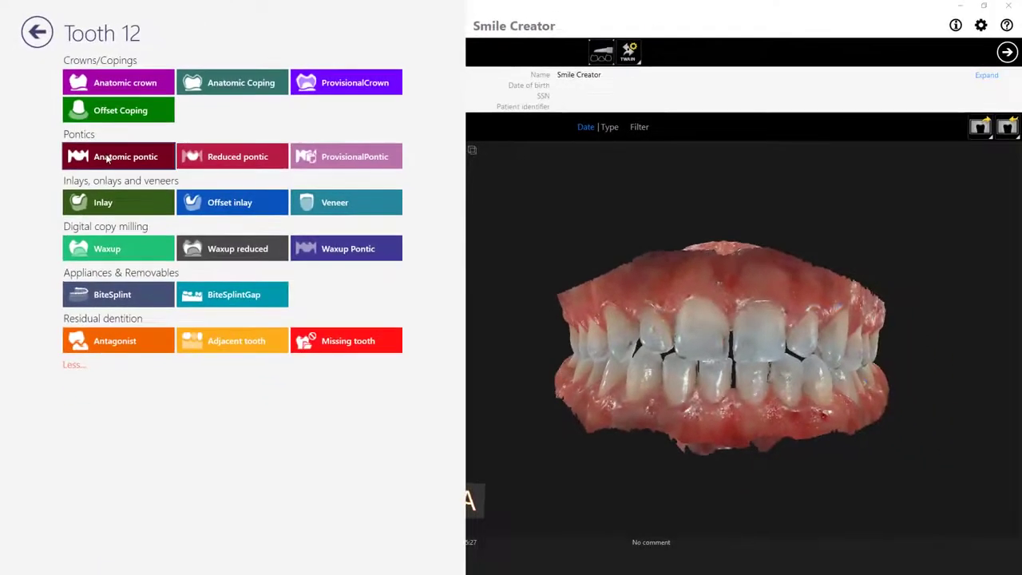
left_click(107, 158)
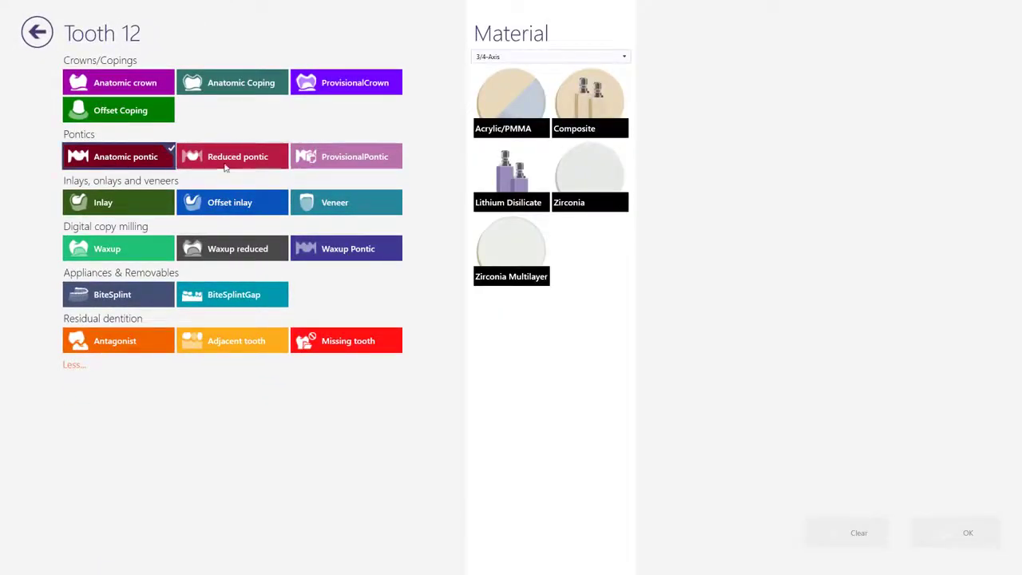
left_click(511, 110)
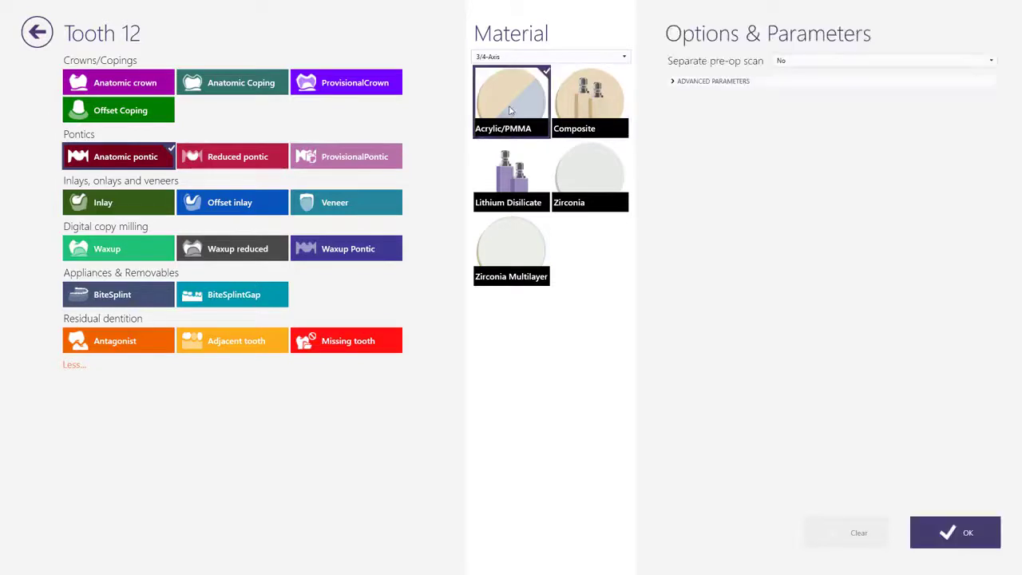
left_click(955, 532)
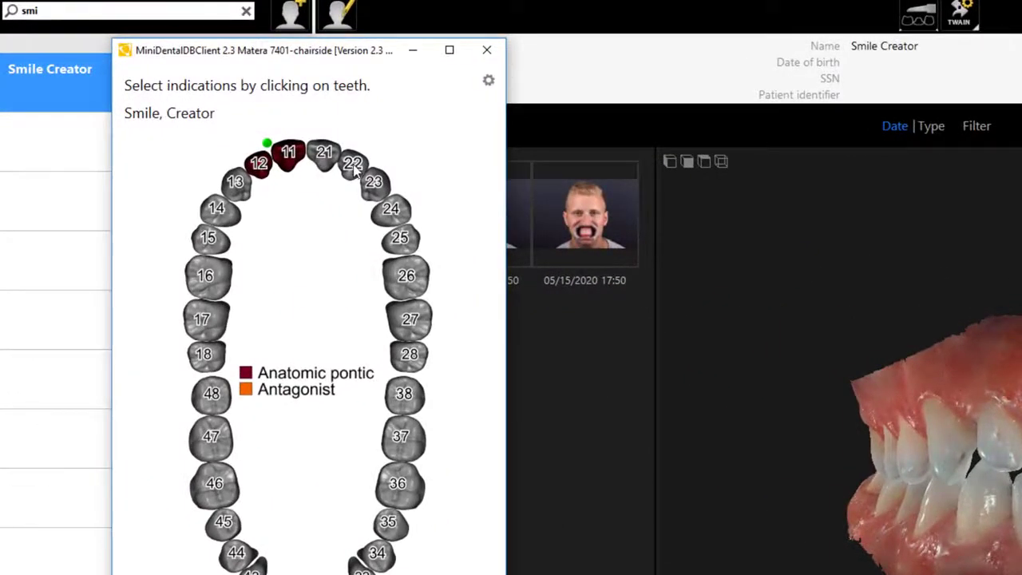
Make teeth 21 and 22 pontics, set tooth 42 as antagonist, and proceed to CAD.
left_click(355, 166)
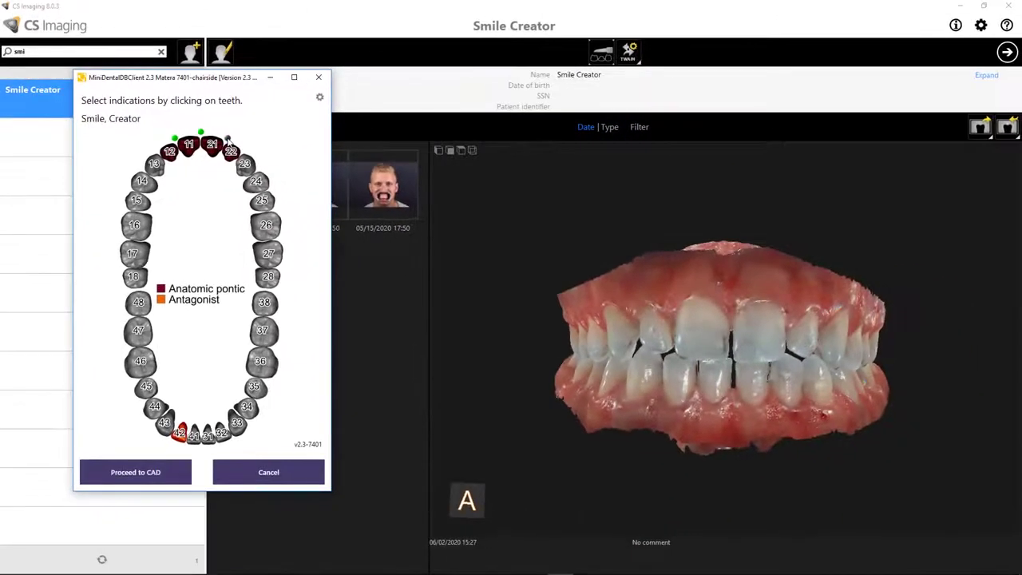
left_click(180, 434)
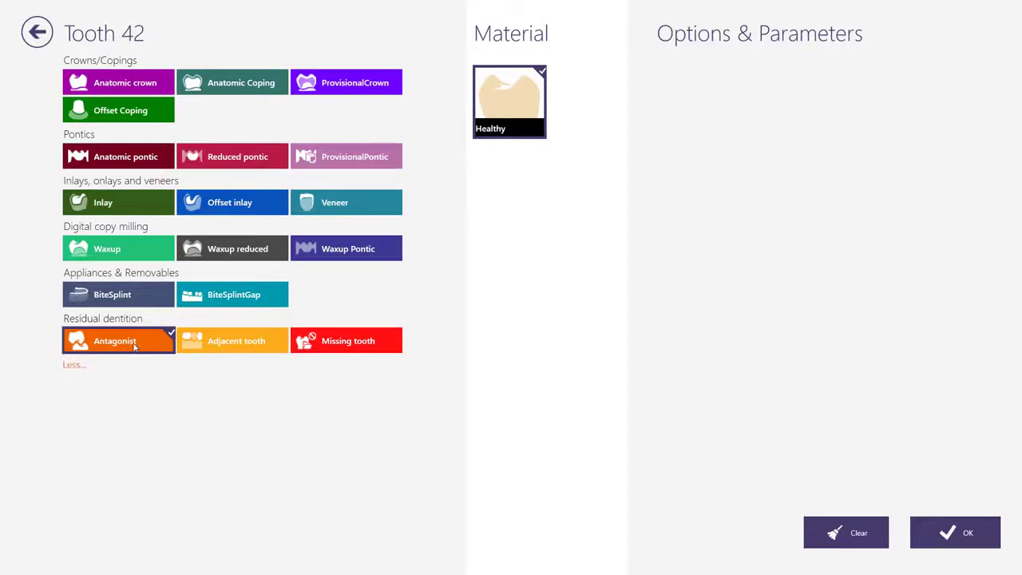
left_click(931, 534)
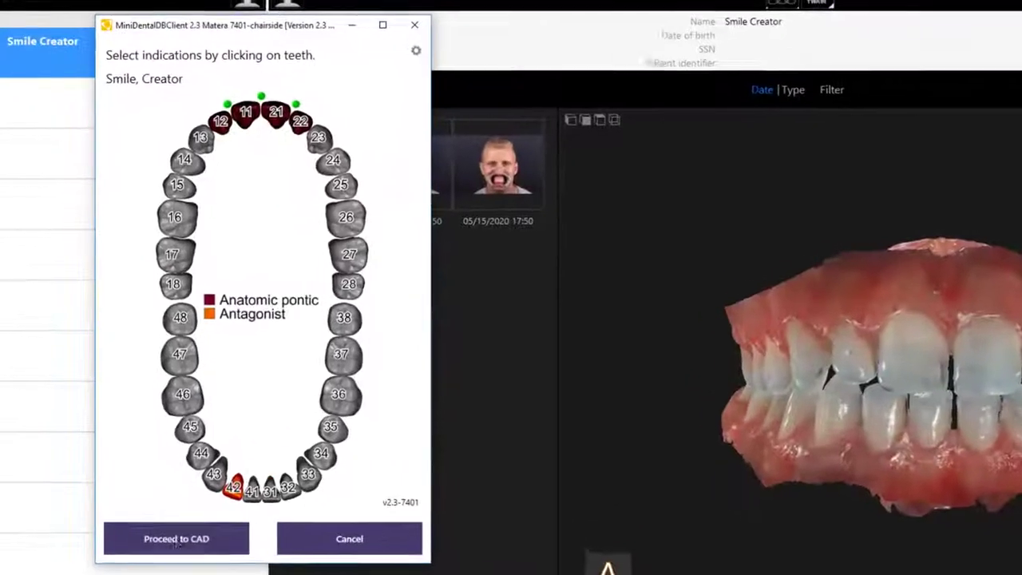
left_click(178, 541)
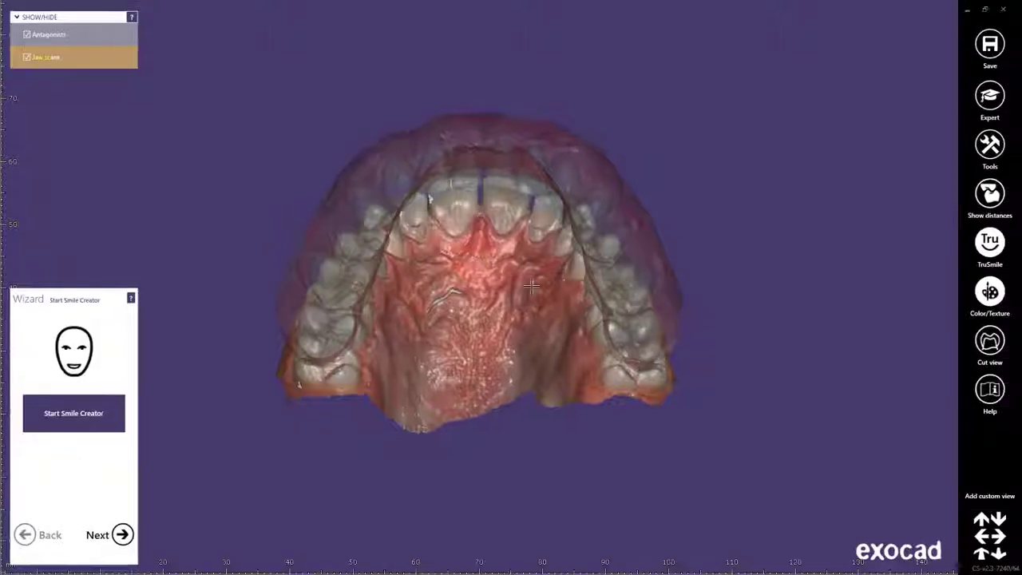
Start Smile Creator and load Retractor.png as the retracted image.
left_click(114, 412)
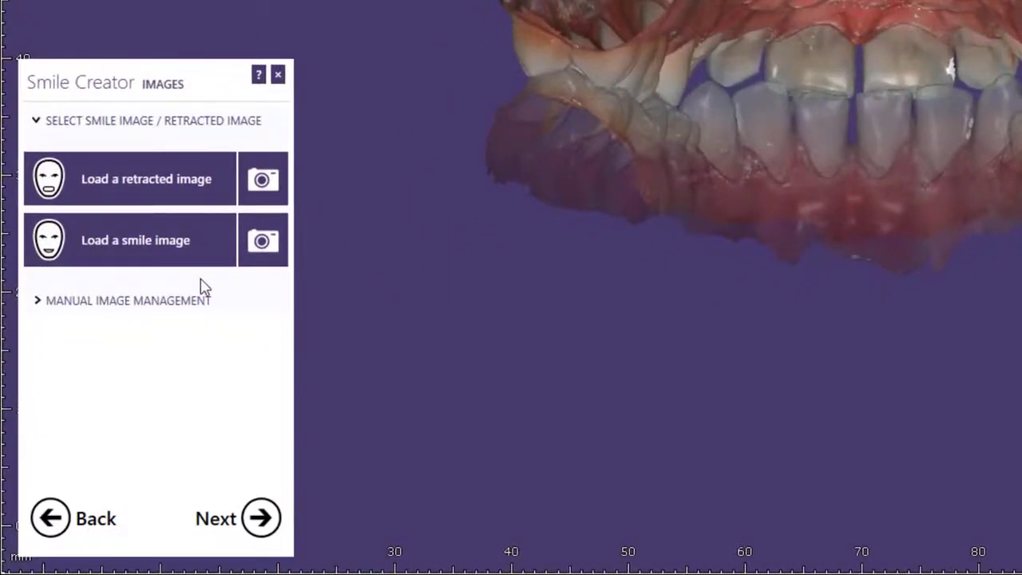
left_click(198, 185)
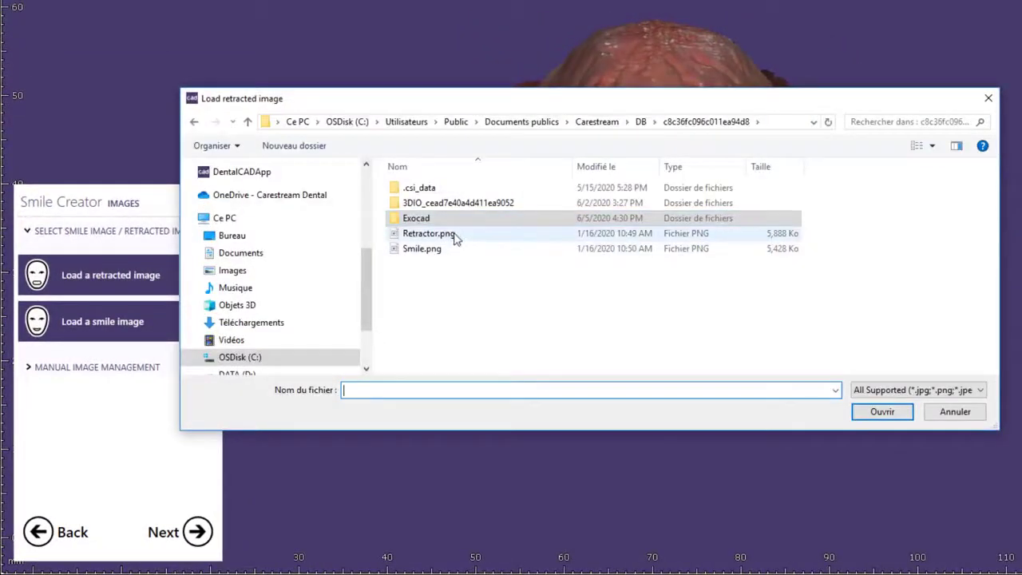
left_click(456, 235)
left_click(882, 411)
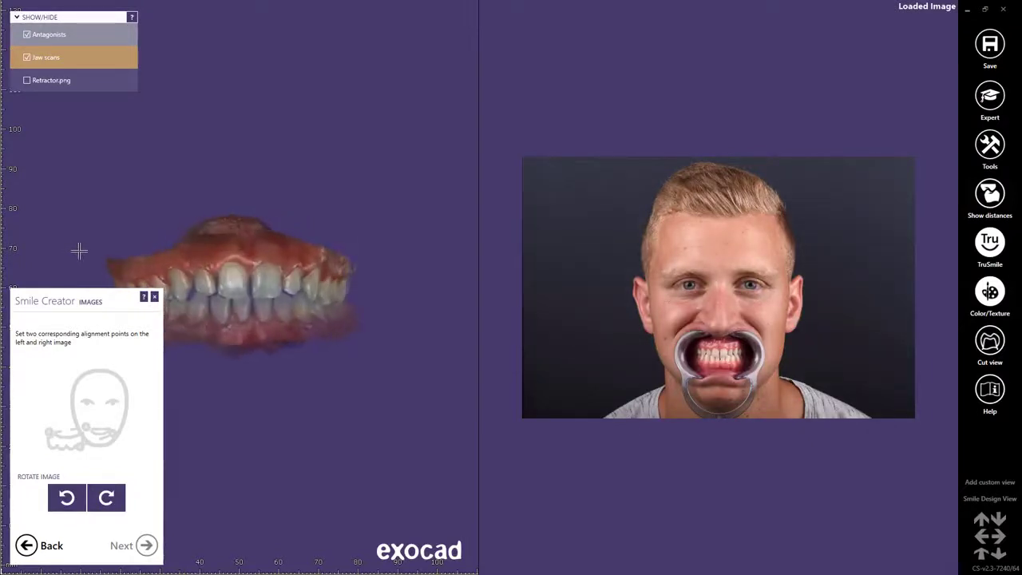
Zoom in and place two alignment points on the jaw scan's canine areas.
scroll(224, 401, "up", 5)
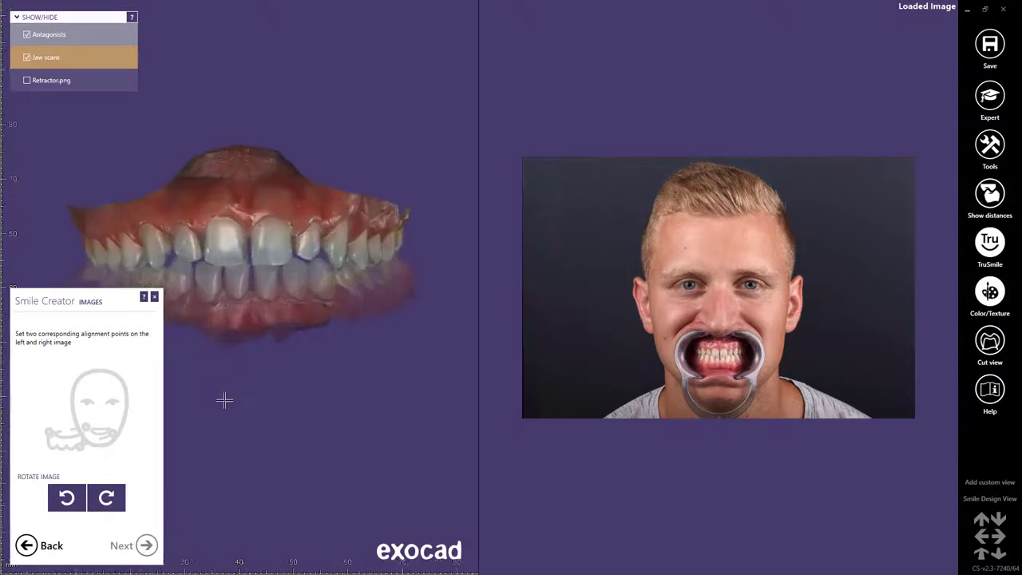
scroll(721, 462, "up", 5)
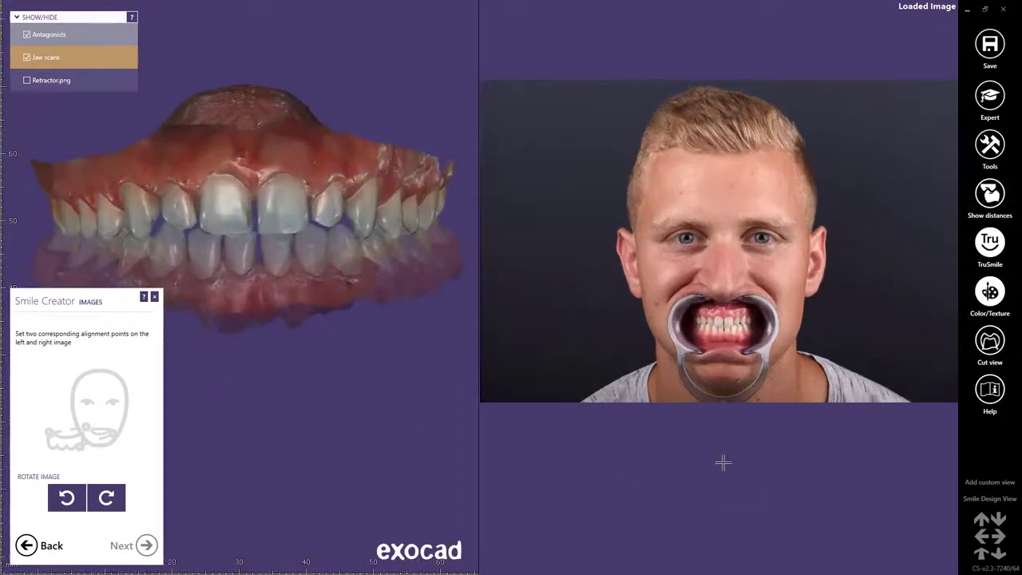
scroll(721, 459, "up", 1)
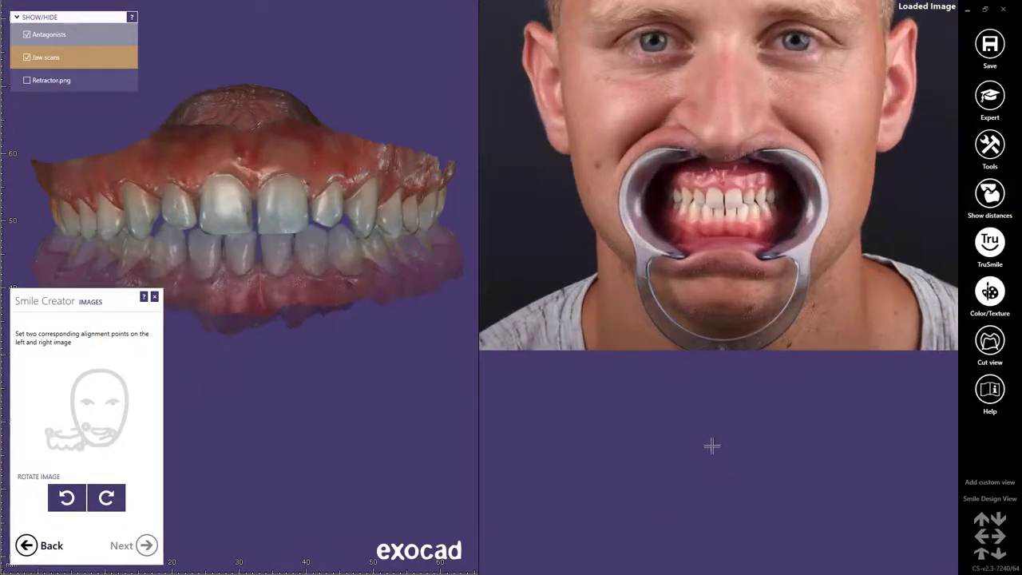
scroll(825, 130, "up", 3)
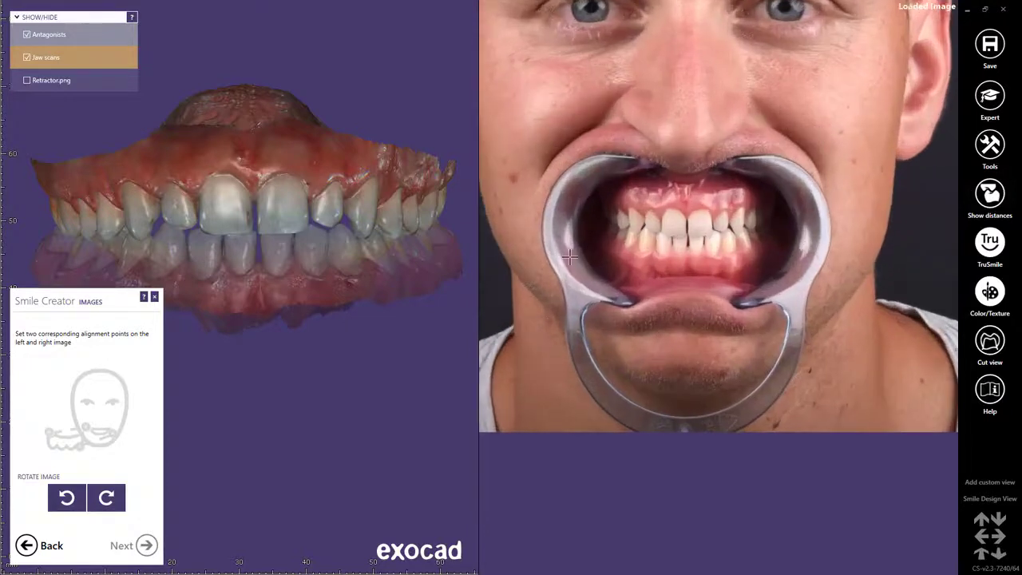
scroll(534, 265, "up", 1)
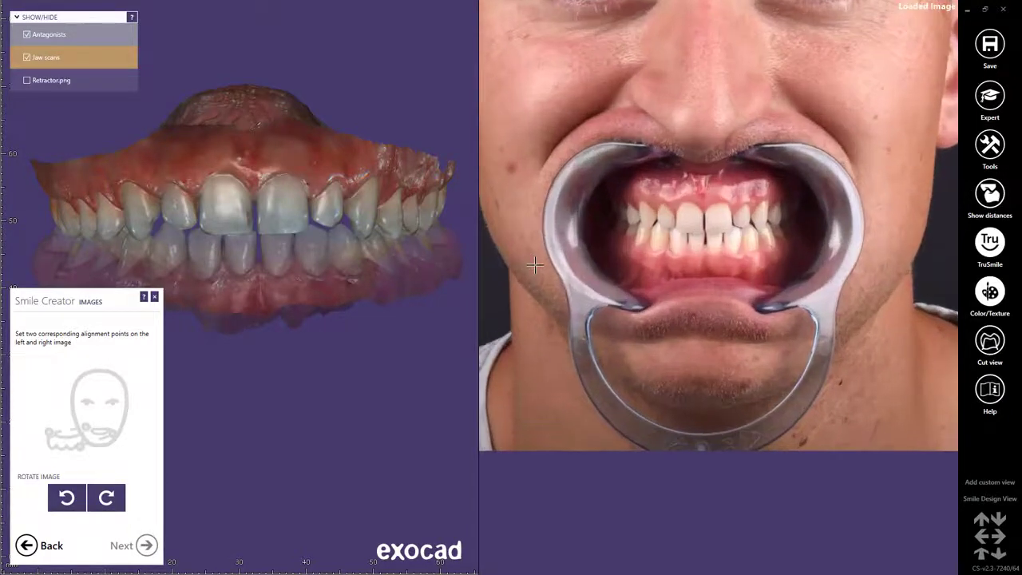
left_click(139, 235)
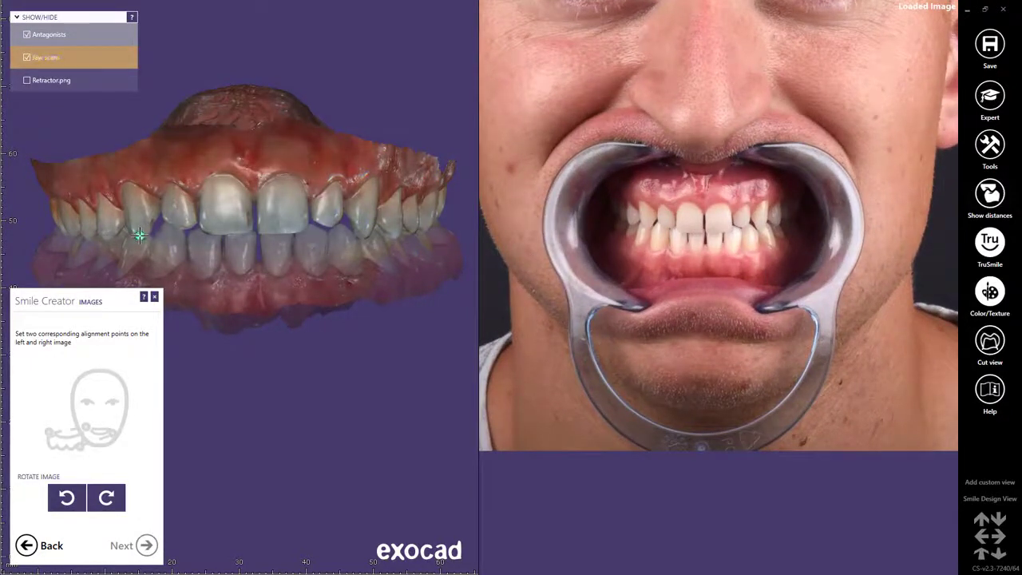
left_click(365, 232)
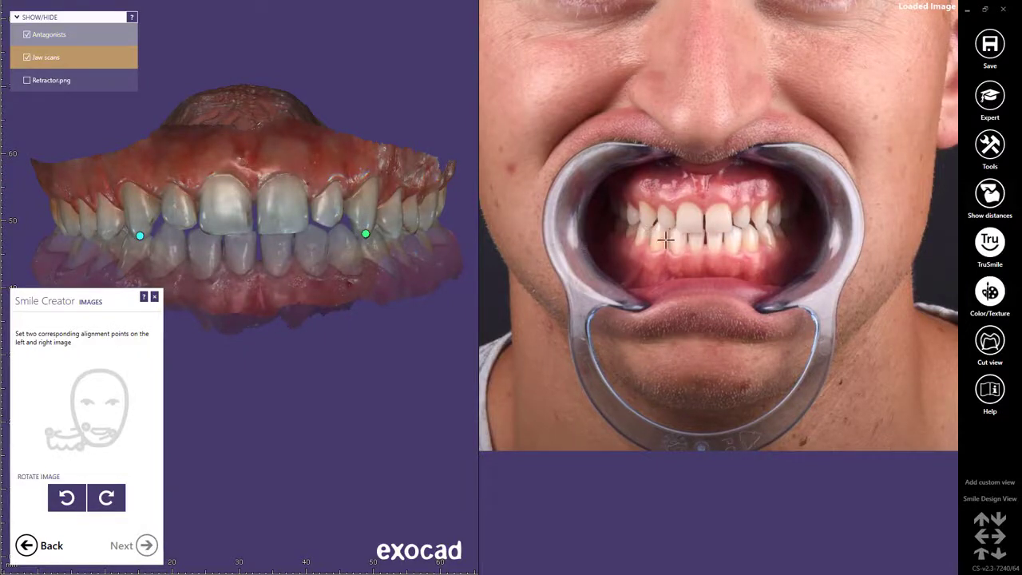
Mark the matching two canine points on the retracted photo.
scroll(660, 235, "up", 4)
scroll(826, 182, "up", 2)
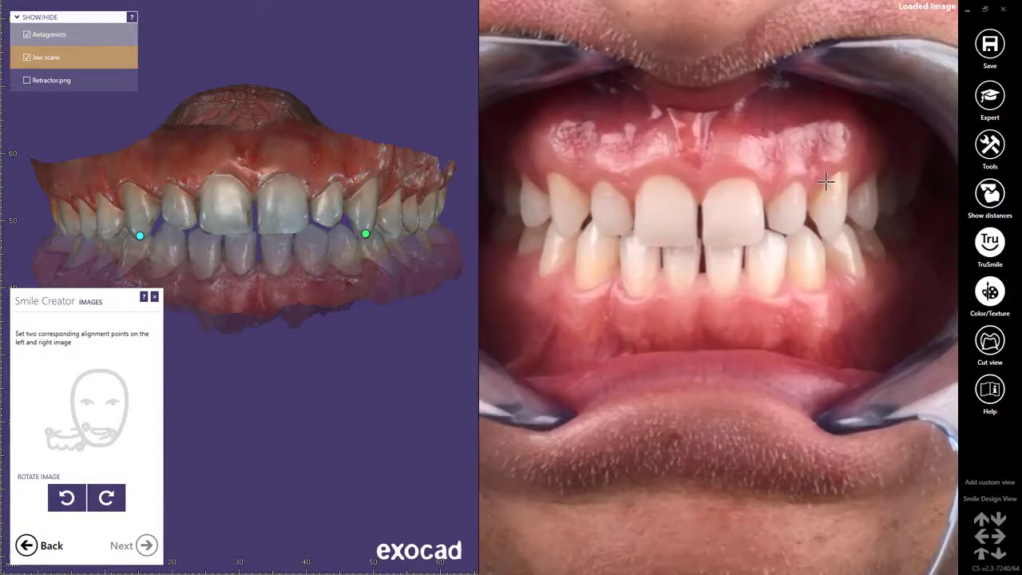
left_click(566, 235)
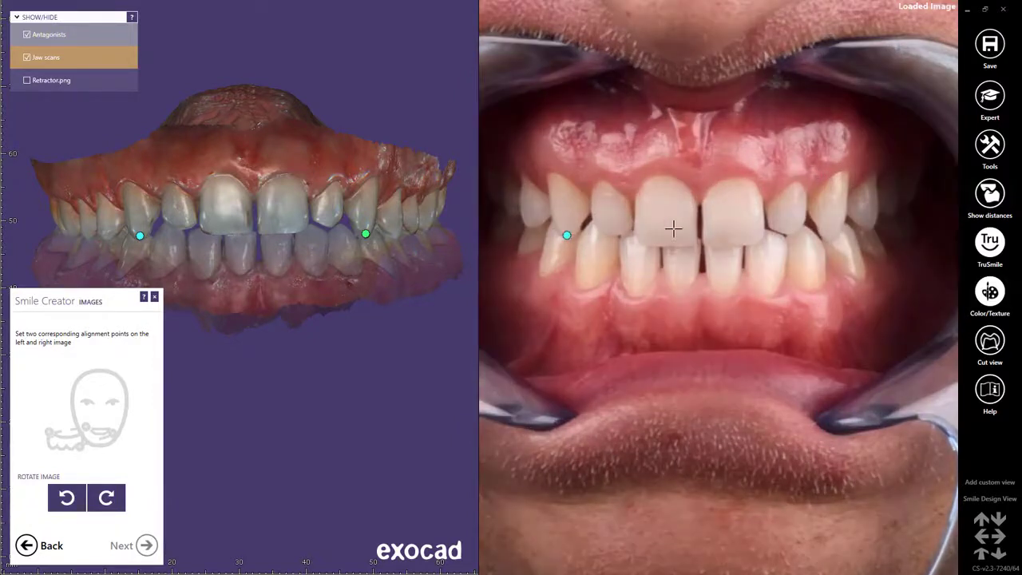
left_click(830, 234)
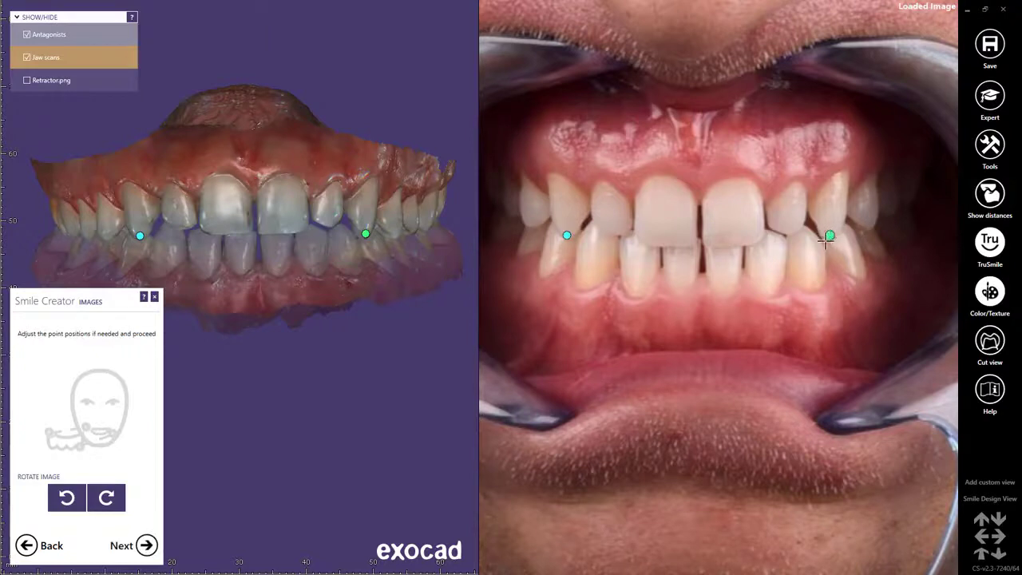
Overlay the photo on the scan, fine-tune the alignment points, and continue.
left_click(147, 546)
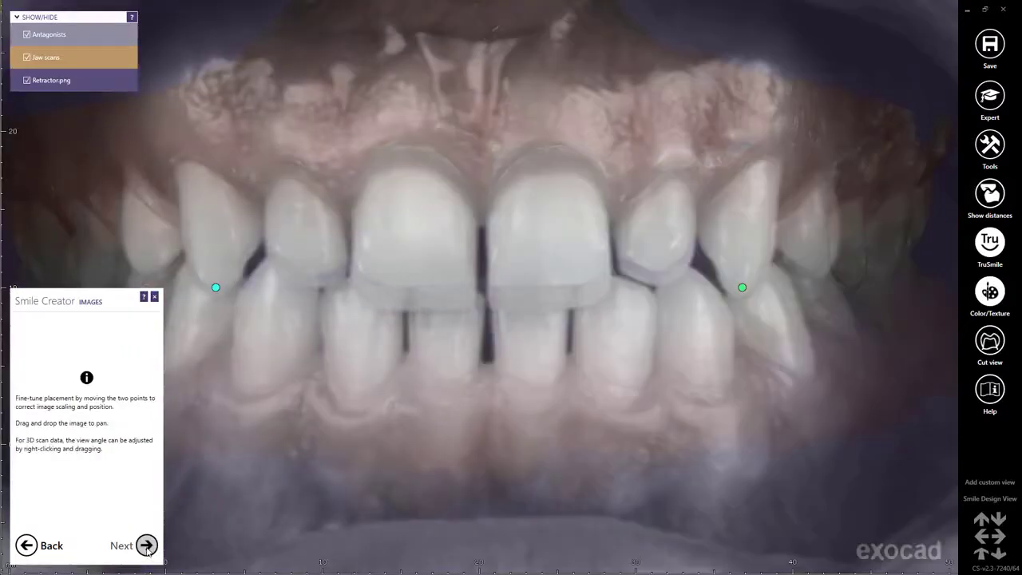
scroll(448, 403, "down", 5)
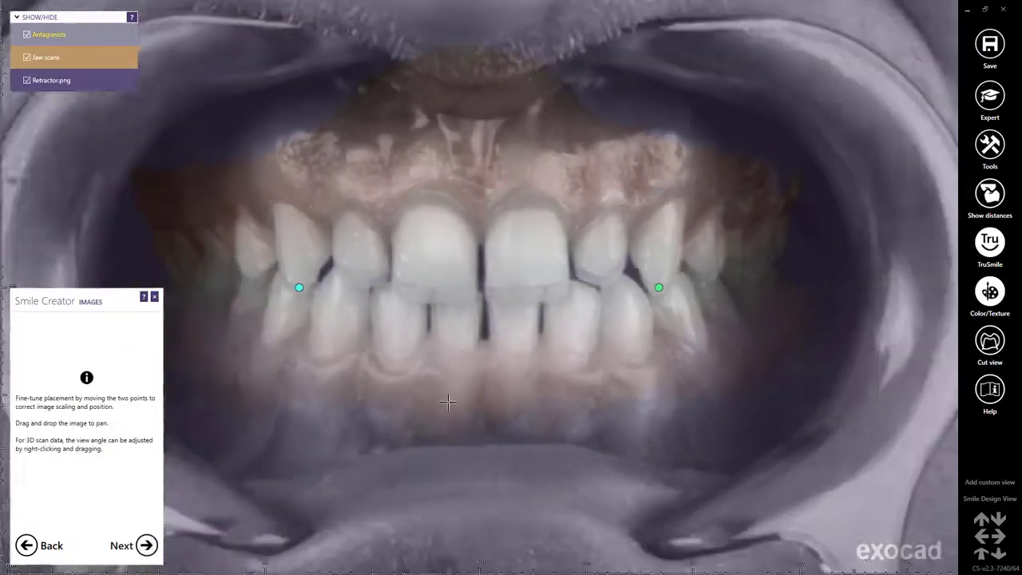
scroll(447, 402, "down", 2)
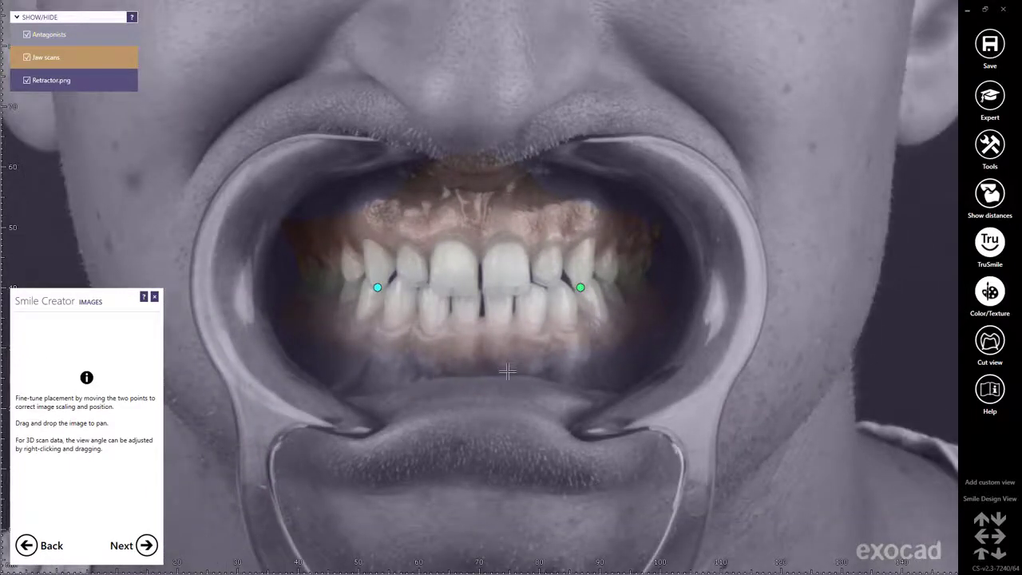
left_click_drag(508, 371, 508, 366)
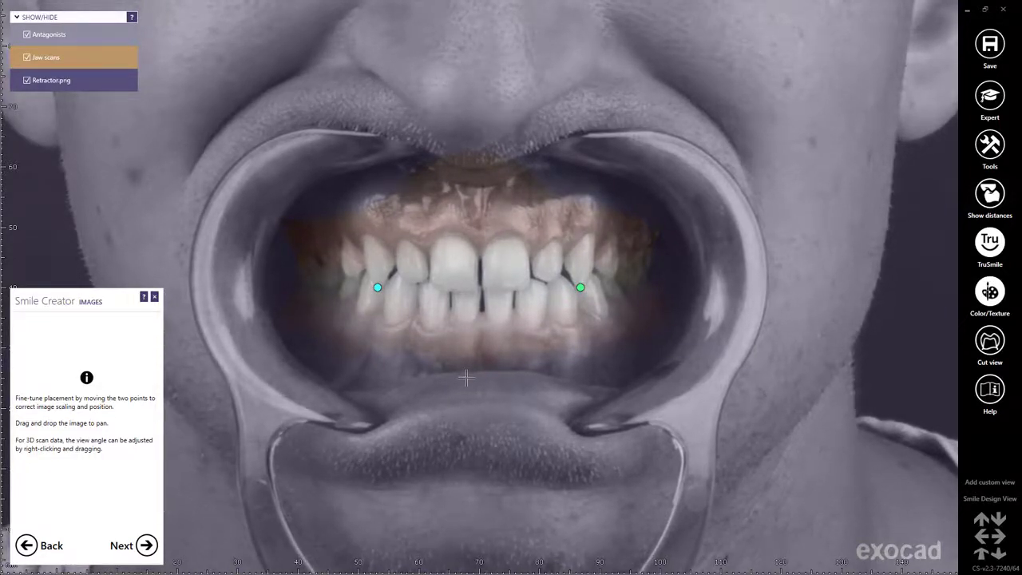
mouse_move(582, 287)
left_mouse_down()
mouse_move(591, 290)
mouse_move(579, 289)
left_mouse_up()
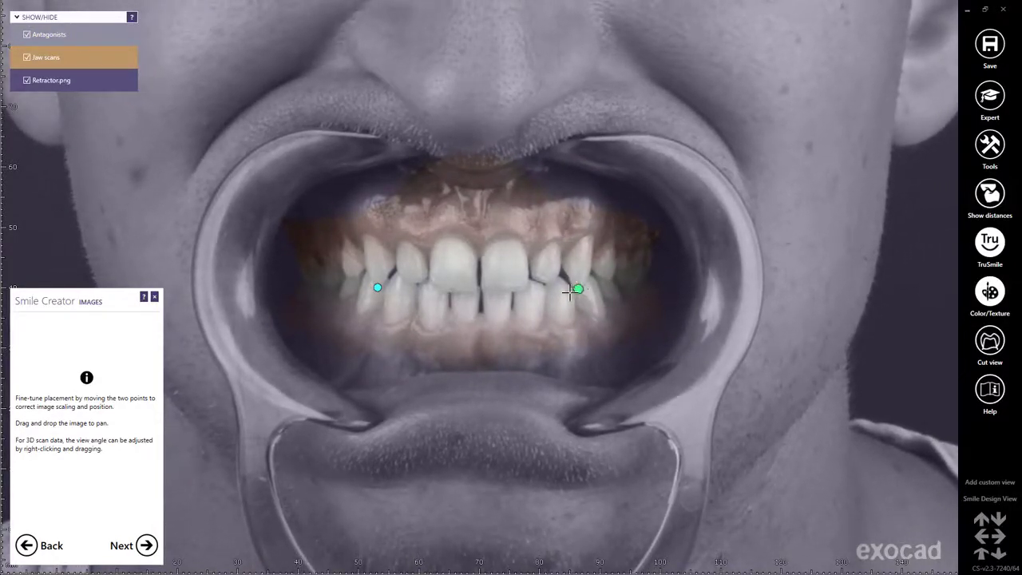
left_click_drag(480, 314, 479, 318)
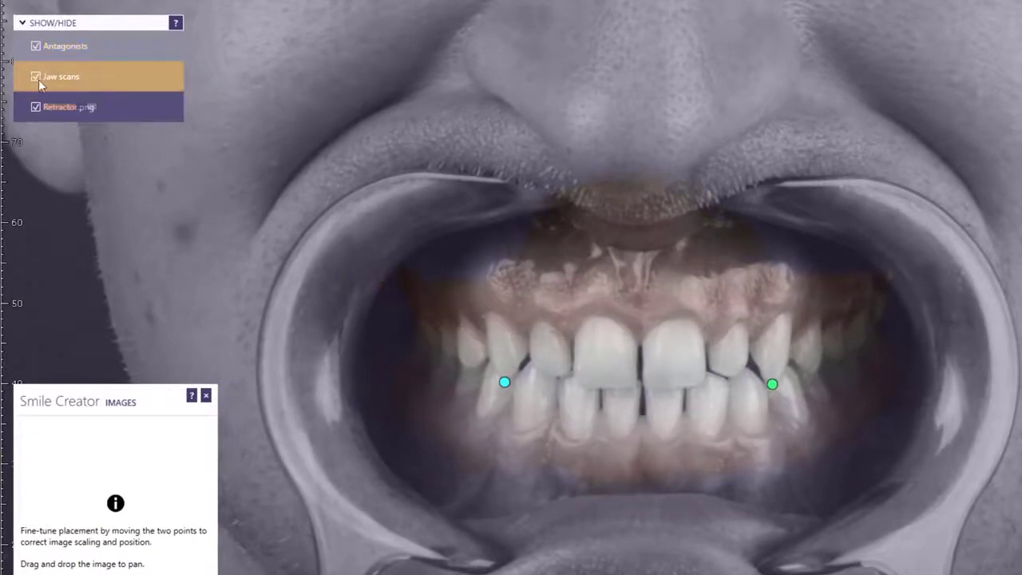
mouse_move(80, 104)
left_mouse_down()
mouse_move(69, 105)
mouse_move(91, 103)
left_mouse_up()
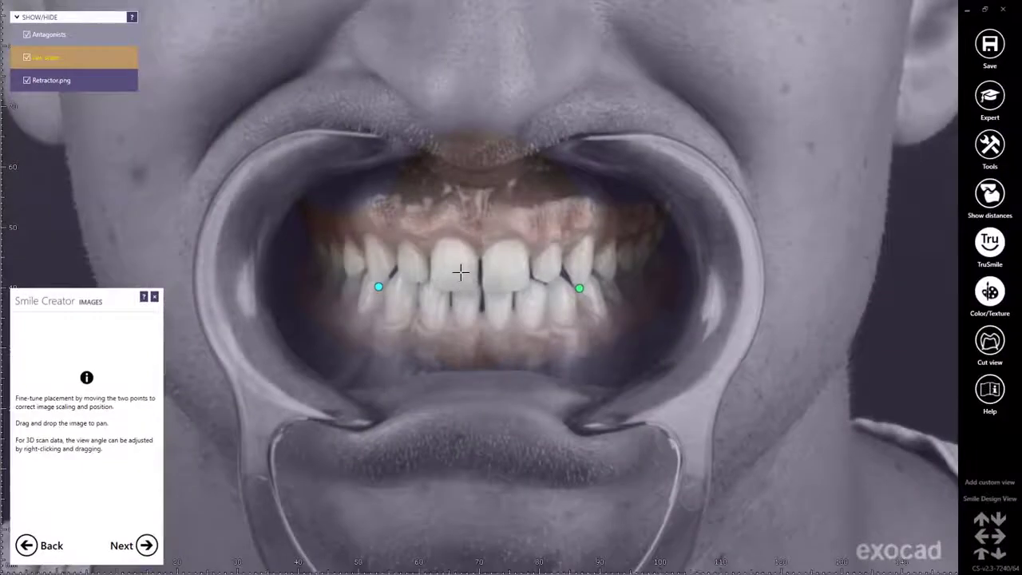
scroll(617, 359, "up", 3)
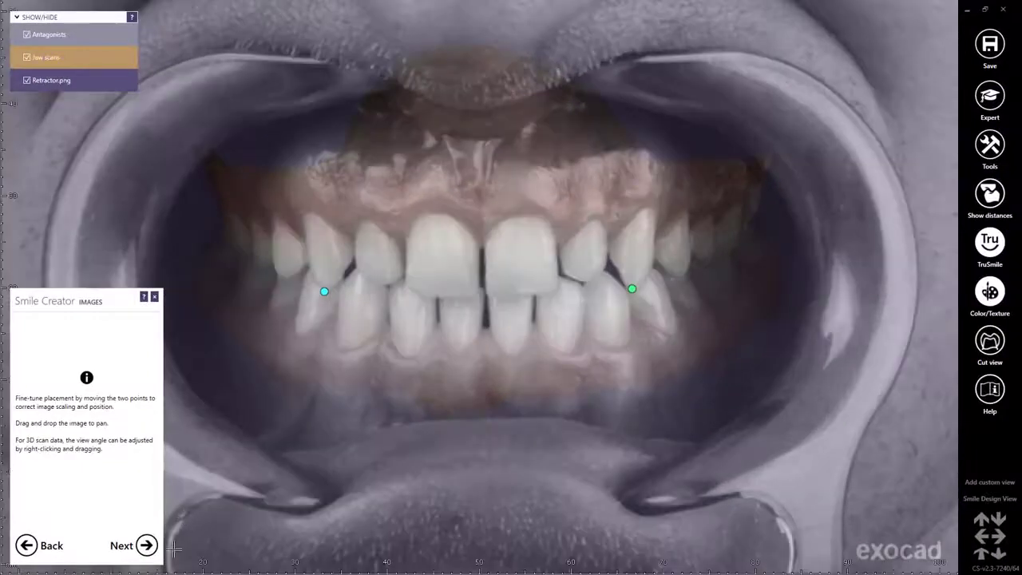
left_click(145, 544)
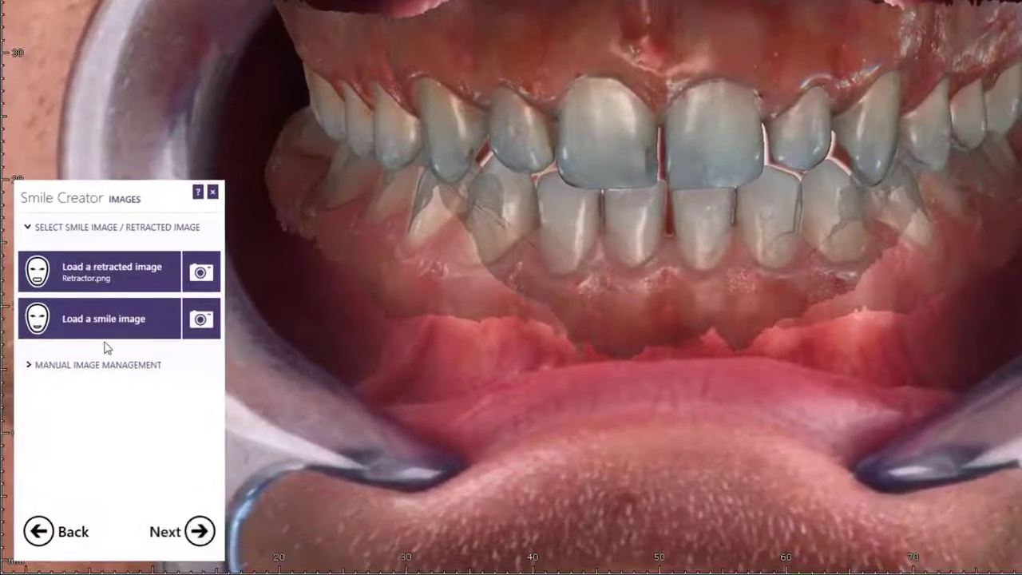
Load the full-face smile photo and mark the patient's right and left eyes.
left_click(108, 321)
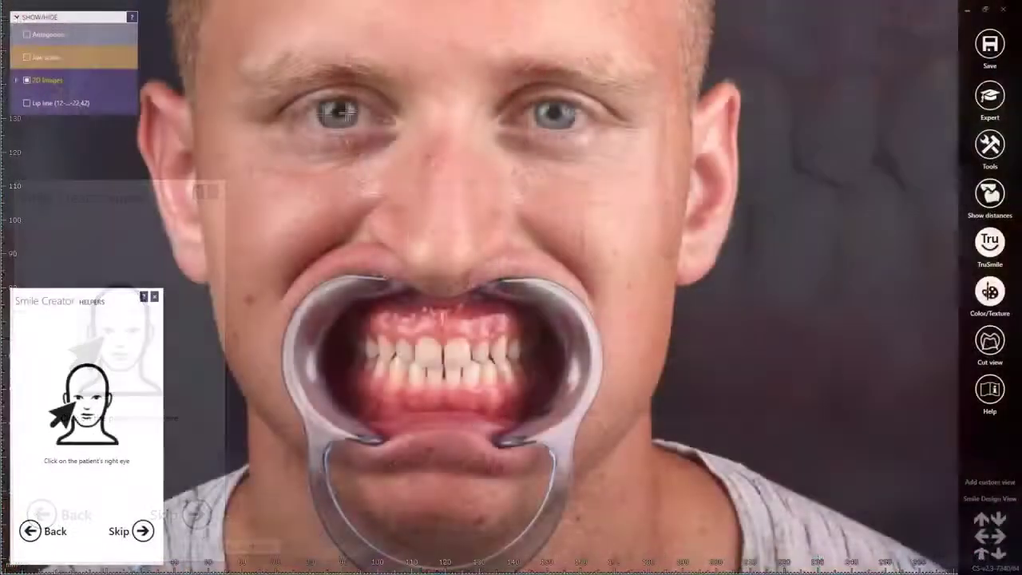
left_click(339, 113)
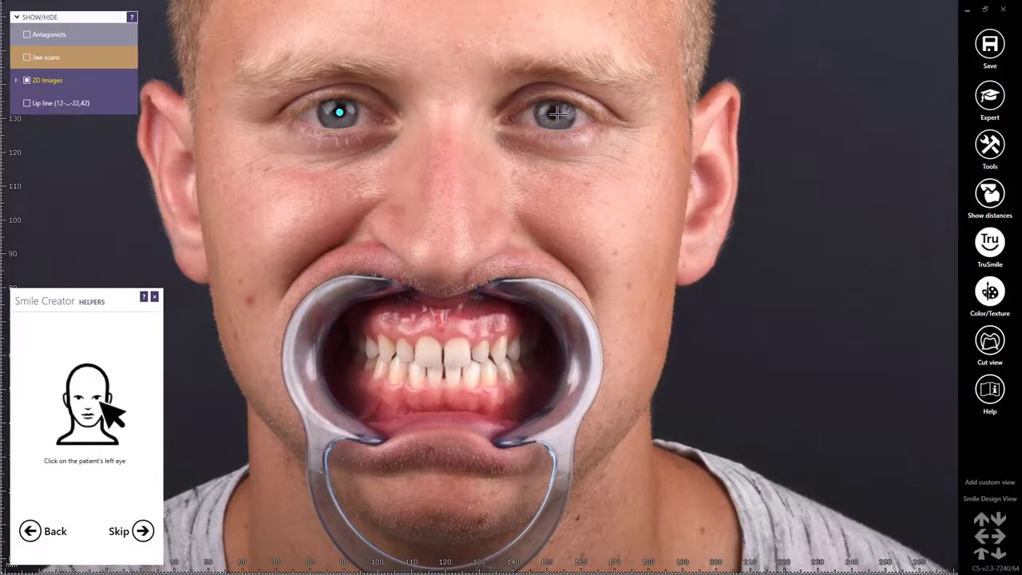
left_click(556, 116)
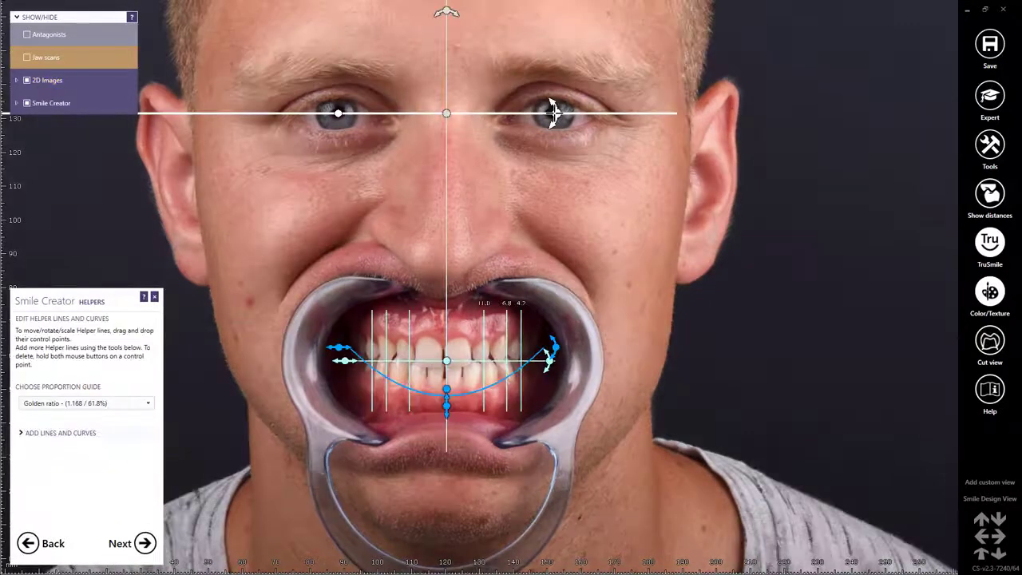
Lower, shorten and tilt the helper line so the guides narrow to 8.7, 5.4 and 3.3.
scroll(381, 408, "up", 3)
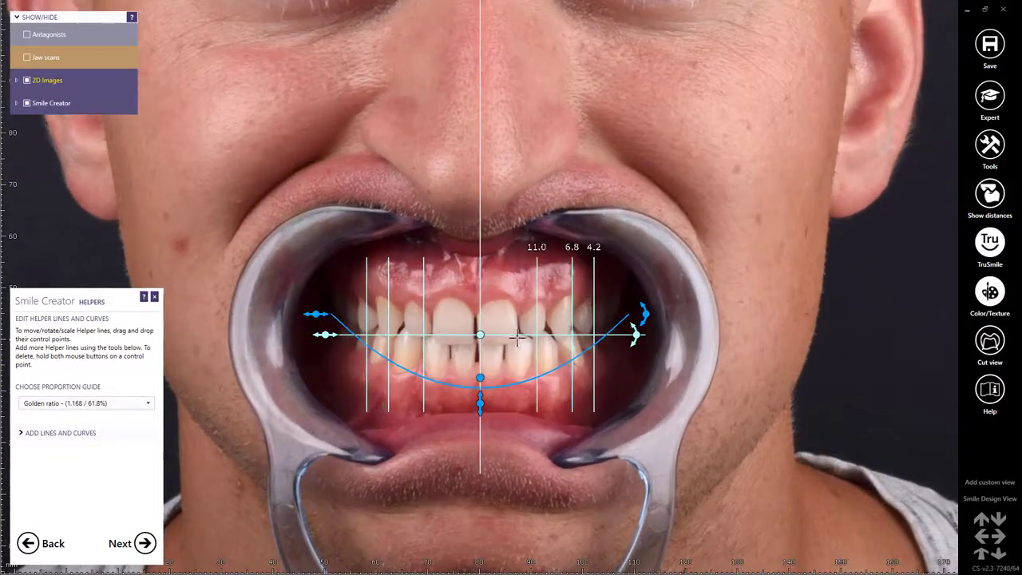
left_click_drag(480, 334, 478, 344)
left_click_drag(325, 344, 352, 343)
left_click_drag(598, 343, 601, 345)
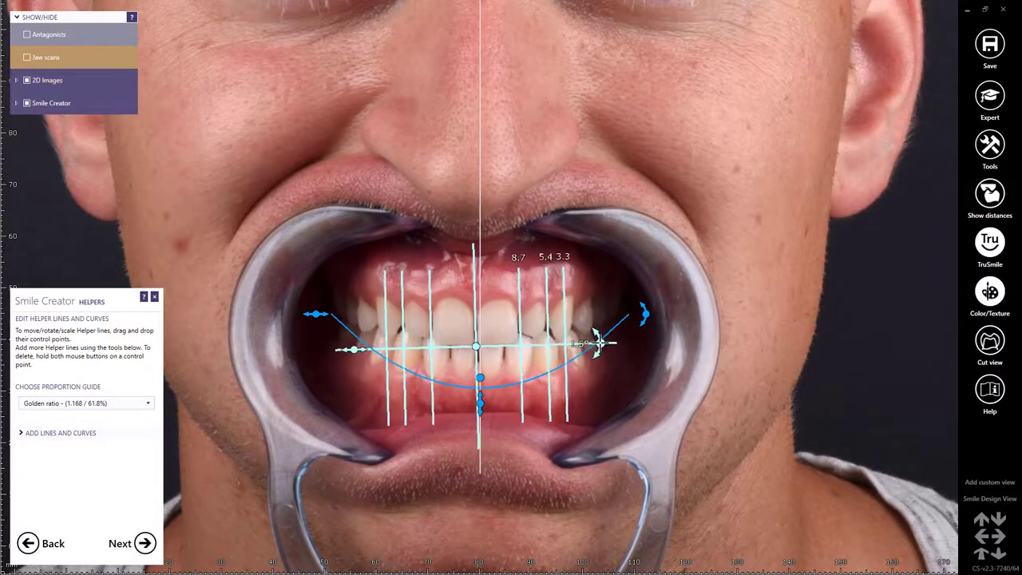
Raise the smile curve's lower control point up to the incisal edges.
left_click(16, 103)
left_click(16, 80)
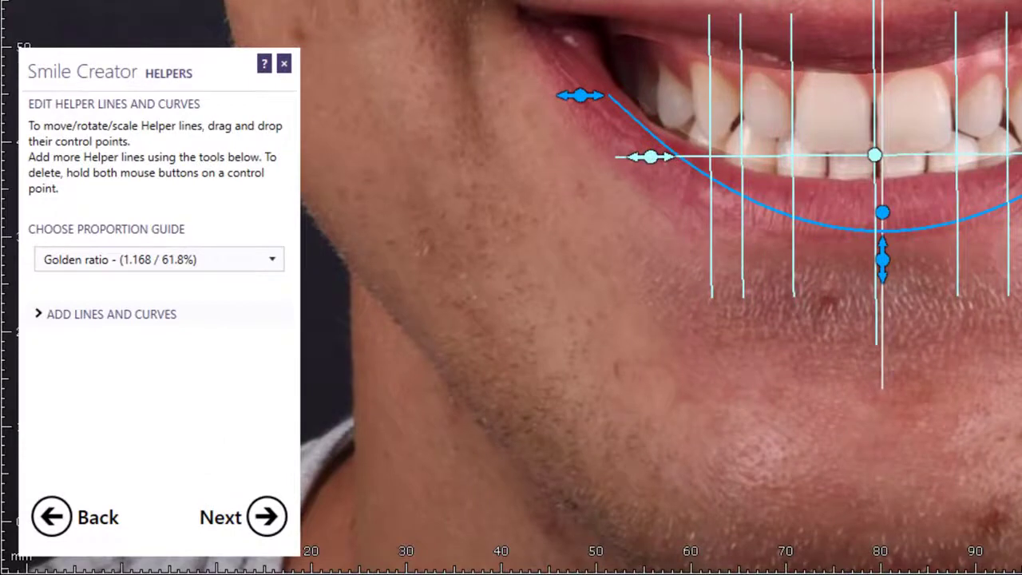
left_click_drag(882, 261, 883, 214)
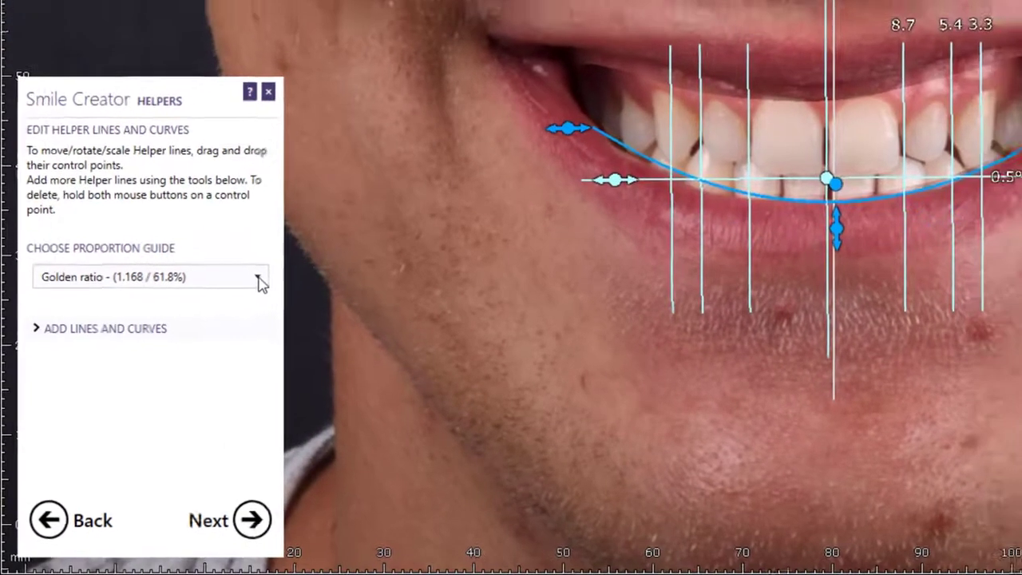
Browse the proportion guide options and keep Golden ratio.
left_click(272, 259)
scroll(211, 256, "down", 3)
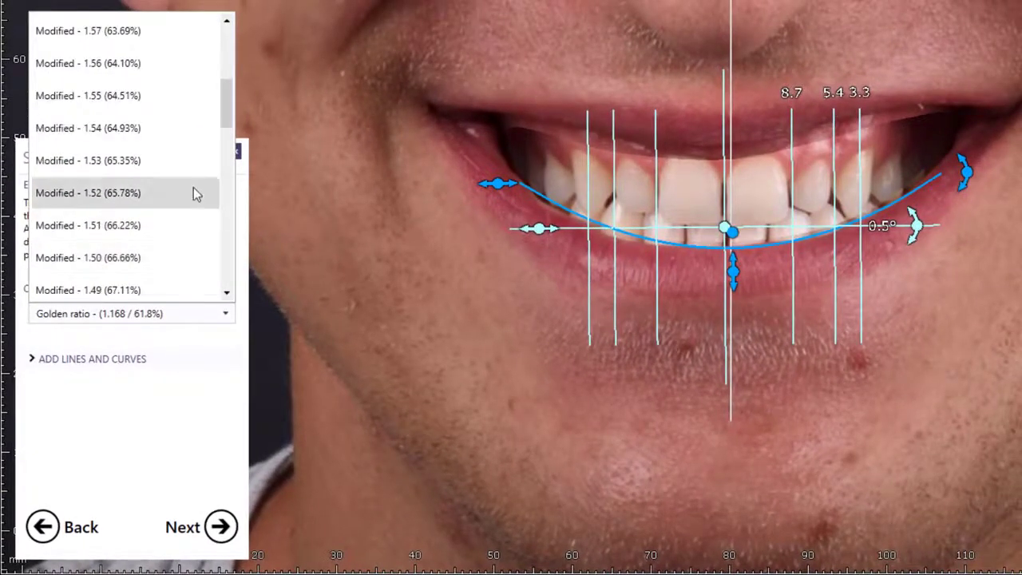
left_click_drag(226, 118, 225, 63)
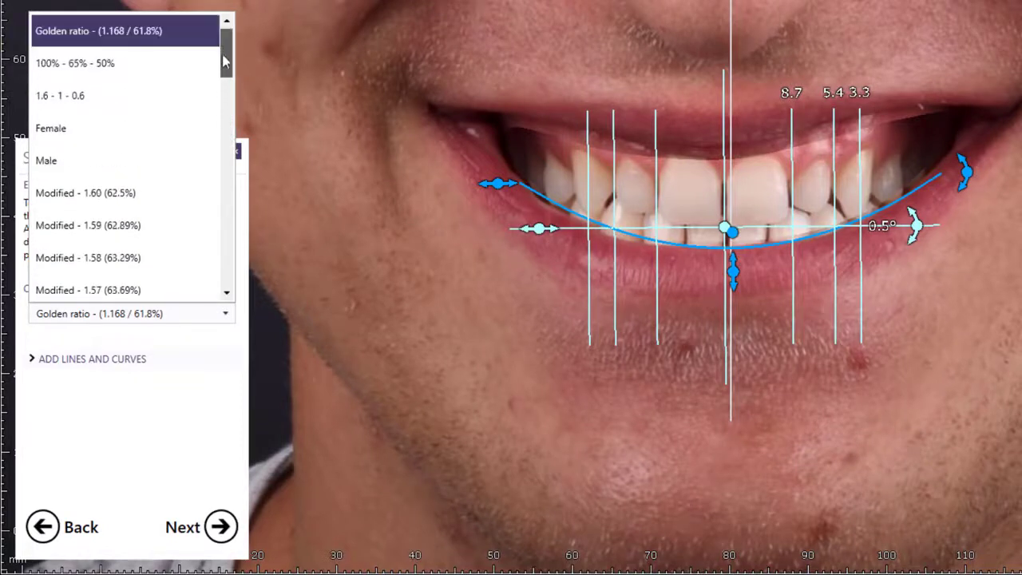
scroll(175, 347, "down", 1)
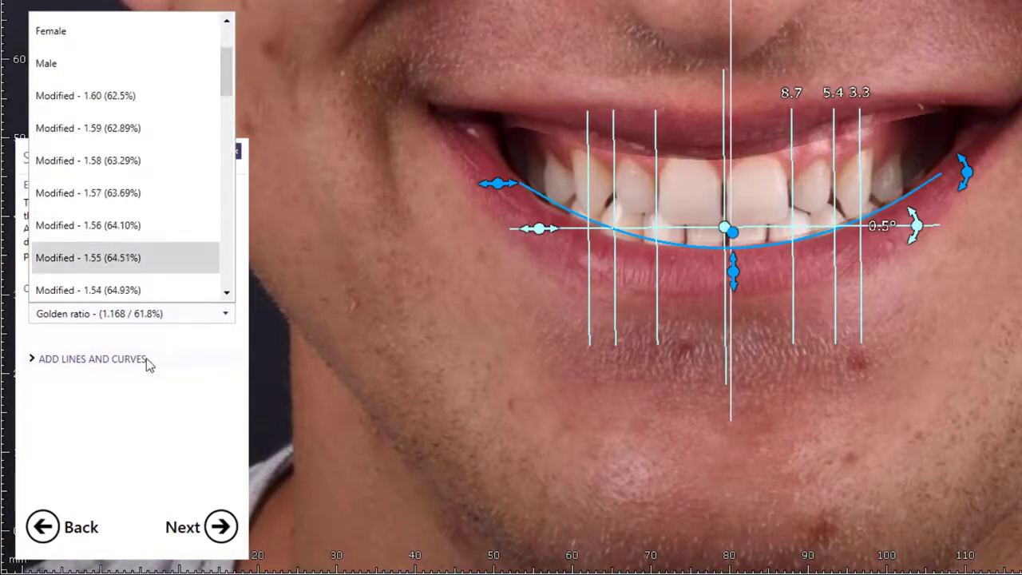
left_click(146, 363)
Add a horizontal helper line at the upper lip, raising and tilting it up to the right.
left_click(150, 364)
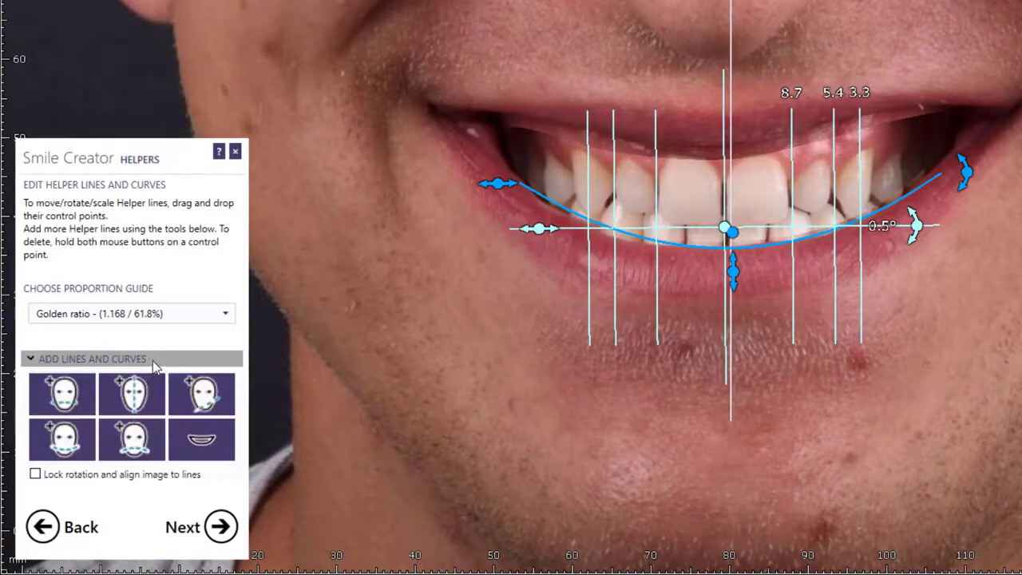
left_click(70, 396)
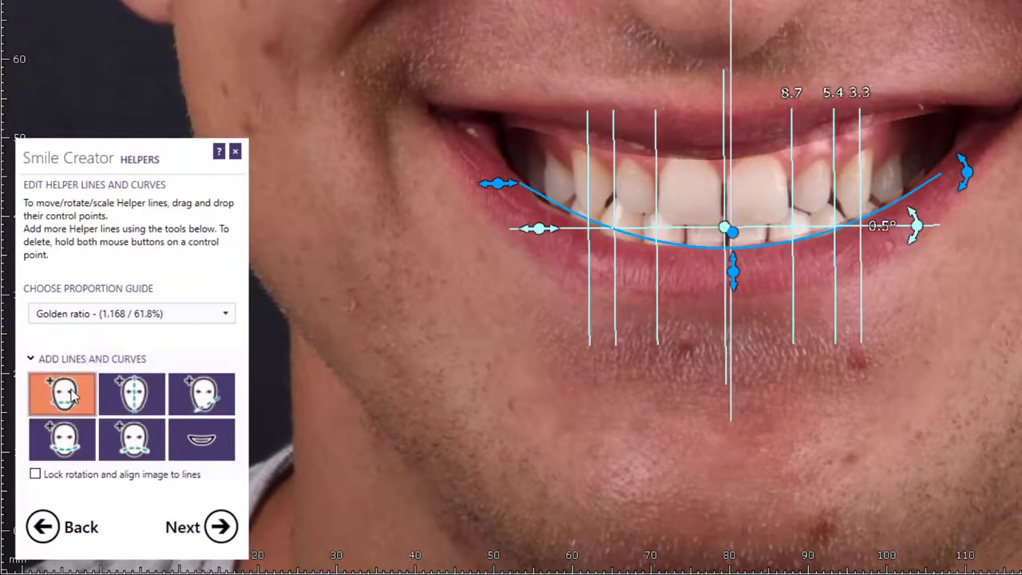
left_click(709, 165)
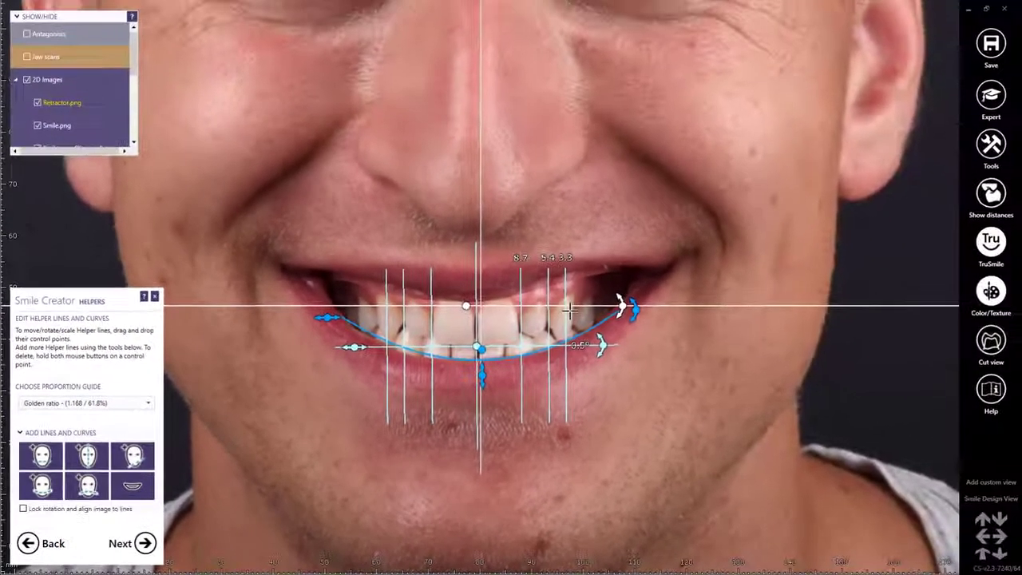
scroll(568, 310, "down", 2)
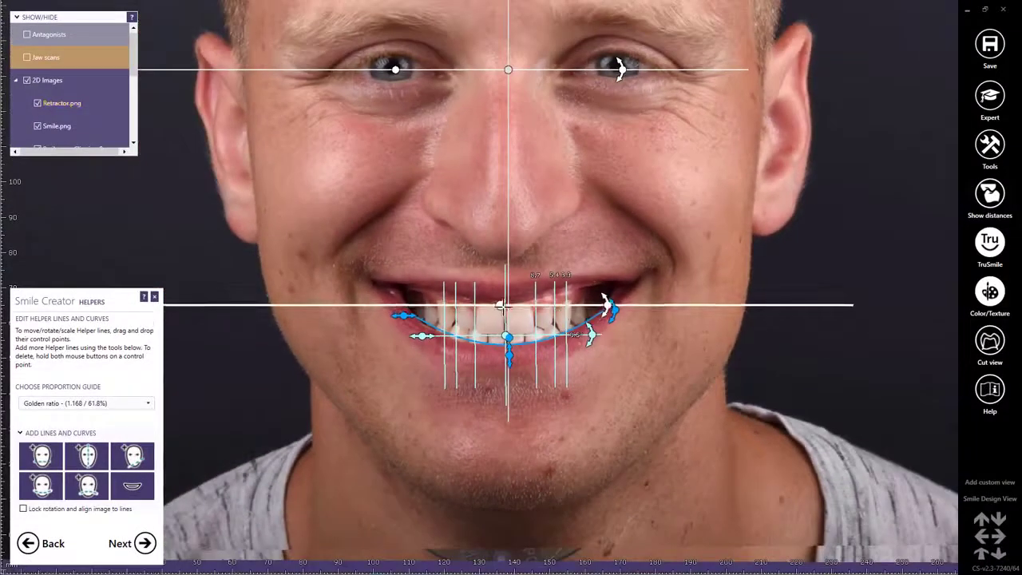
mouse_move(509, 301)
left_mouse_down()
mouse_move(509, 282)
mouse_move(509, 297)
left_mouse_up()
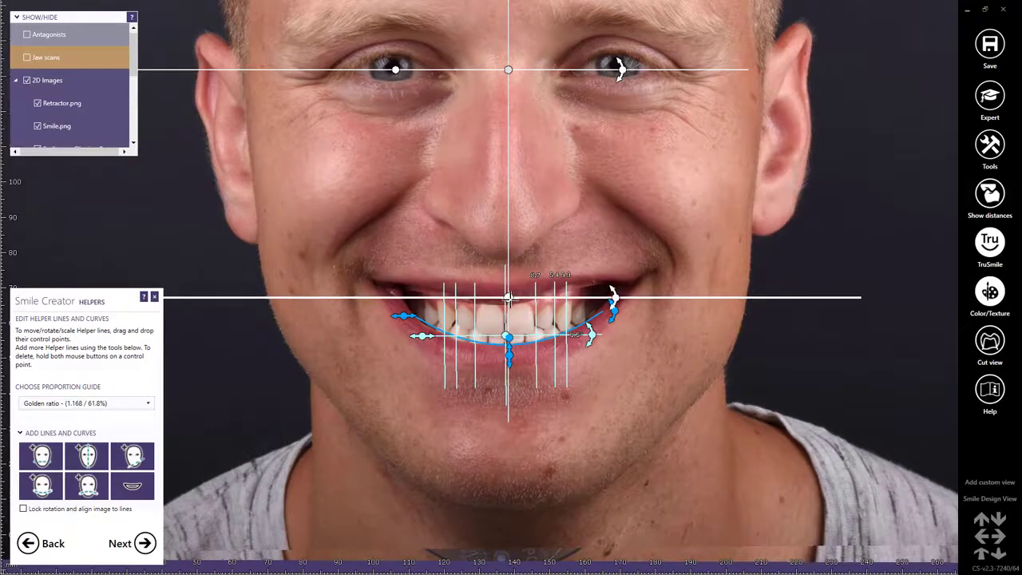
mouse_move(613, 298)
left_mouse_down()
mouse_move(611, 288)
mouse_move(614, 311)
mouse_move(613, 295)
left_mouse_up()
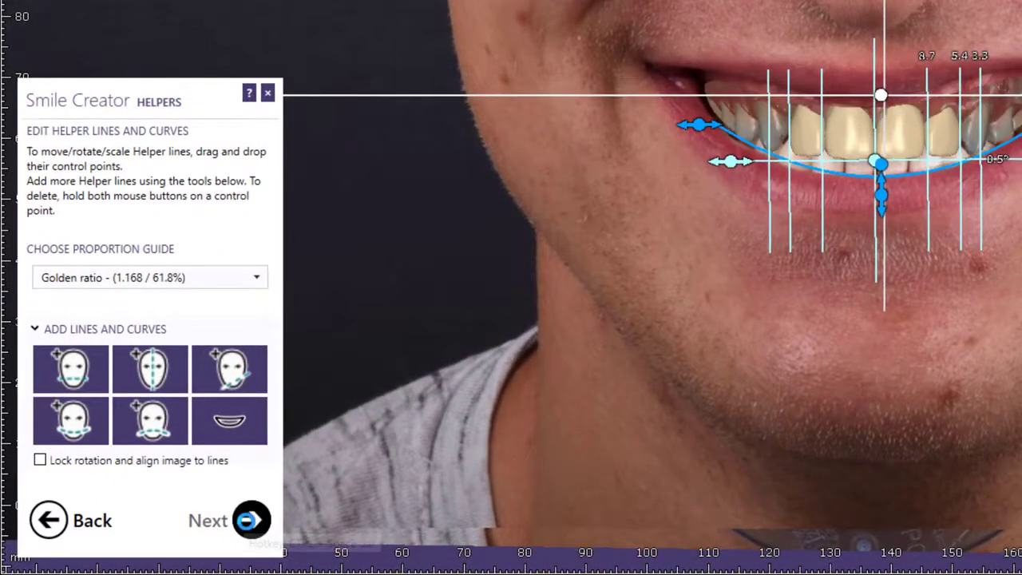
Advance to modelling and, after trying pritiQ, apply the ZRS 01 tooth library.
left_click(250, 520)
left_click(204, 160)
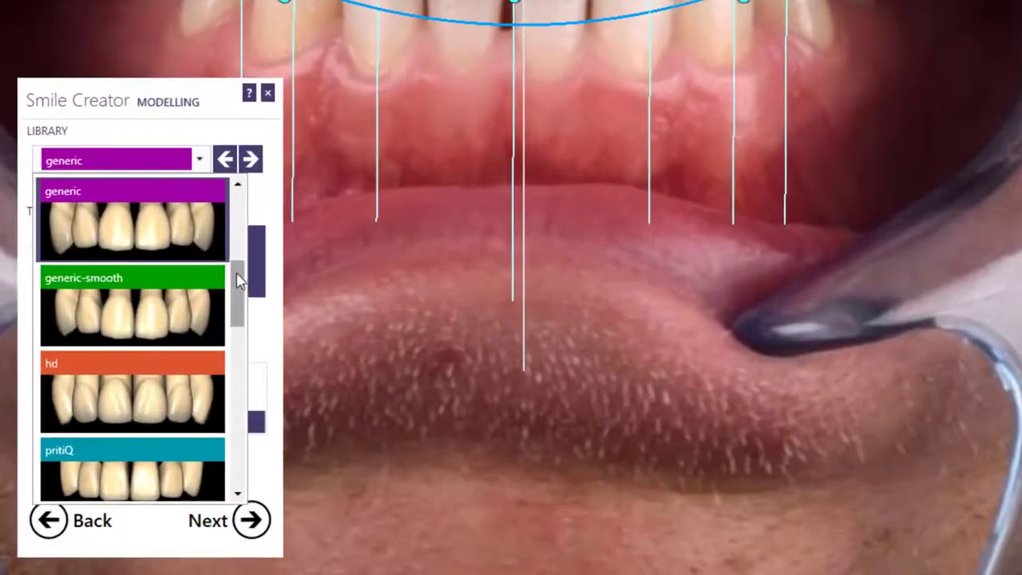
scroll(238, 280, "up", 3)
left_click(206, 192)
left_click_drag(234, 220, 235, 316)
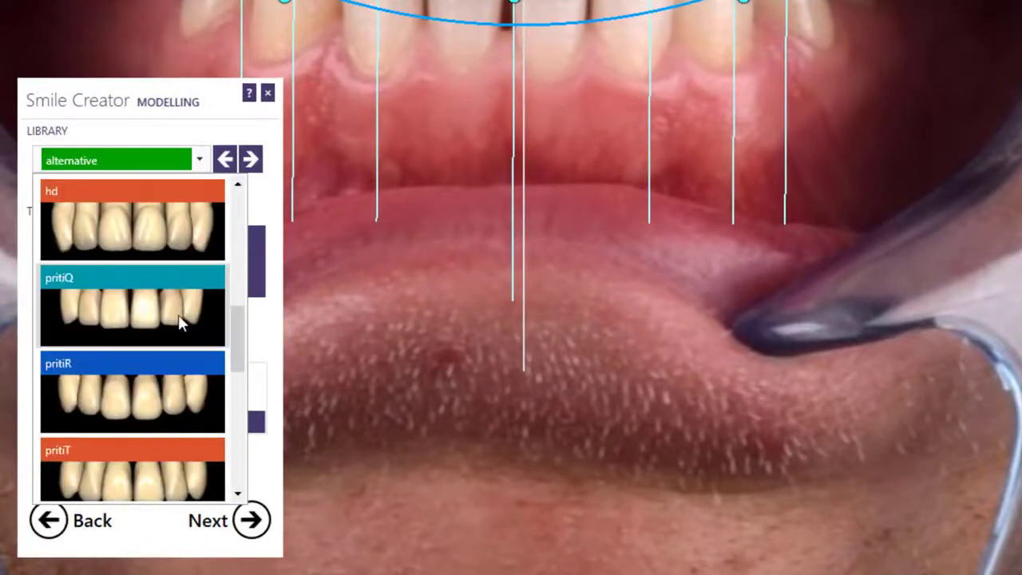
left_click(178, 314)
left_click(153, 260)
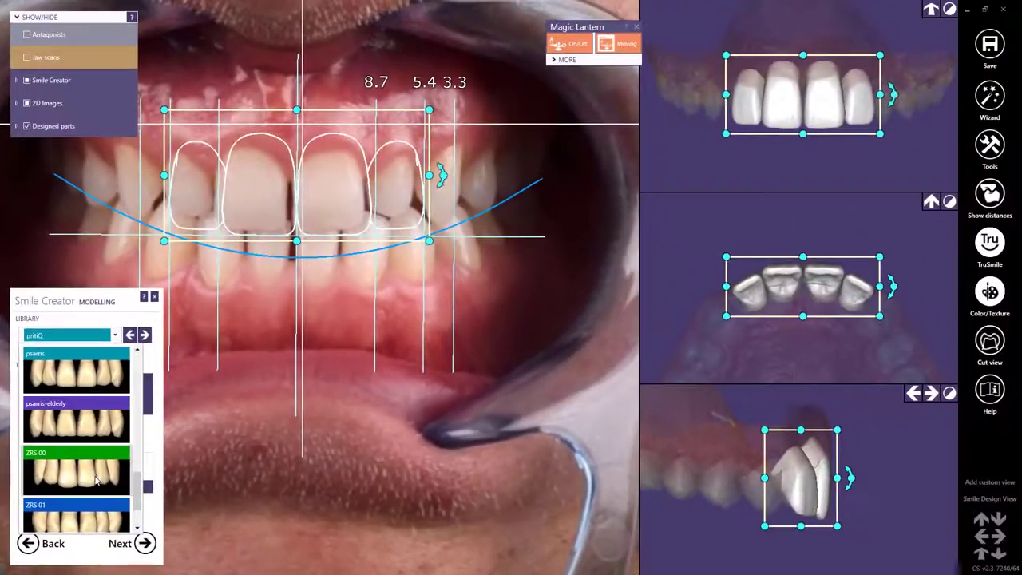
scroll(96, 479, "down", 1)
left_click(91, 480)
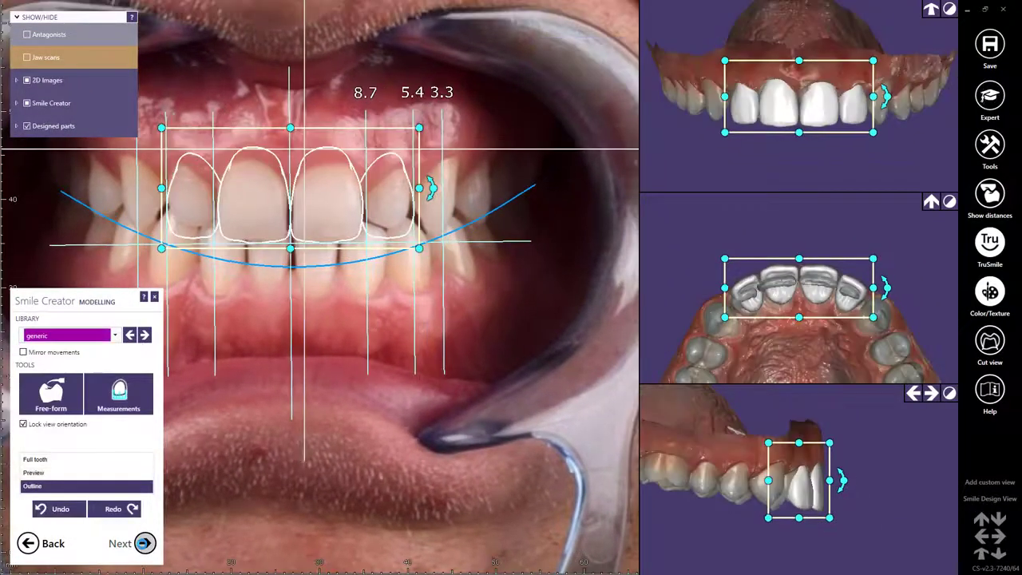
Resize the front tooth set from its upper corner and adjust its height.
left_click_drag(424, 130, 419, 133)
mouse_move(296, 133)
left_mouse_down()
mouse_move(296, 116)
mouse_move(294, 133)
left_mouse_up()
left_click(160, 254)
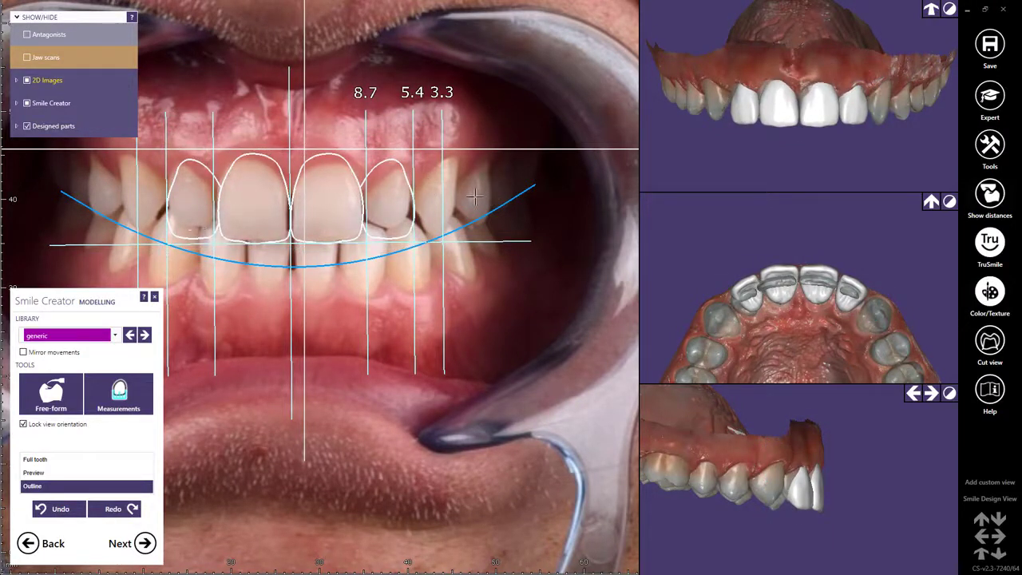
left_click_drag(148, 144, 453, 252)
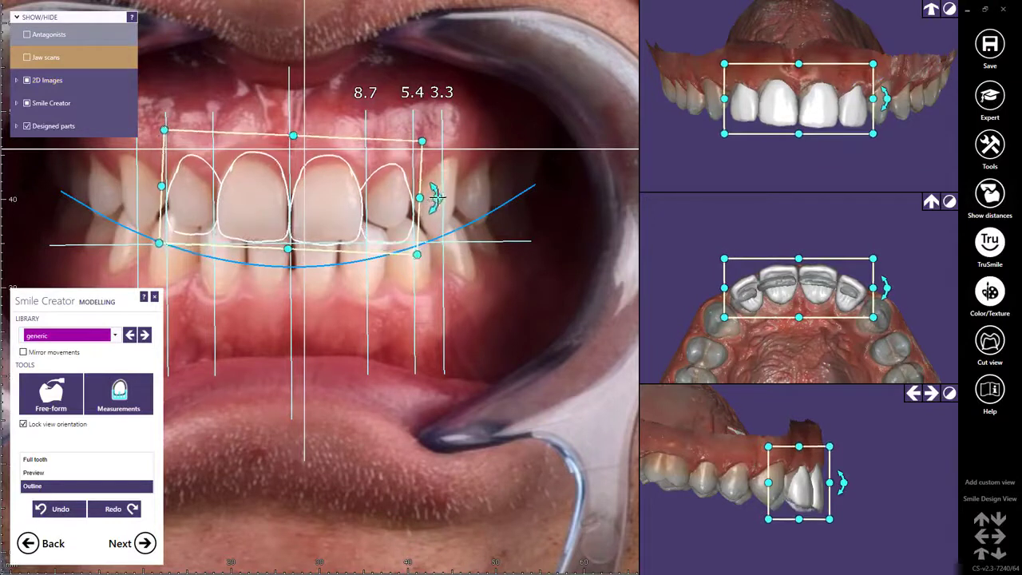
left_click(698, 144)
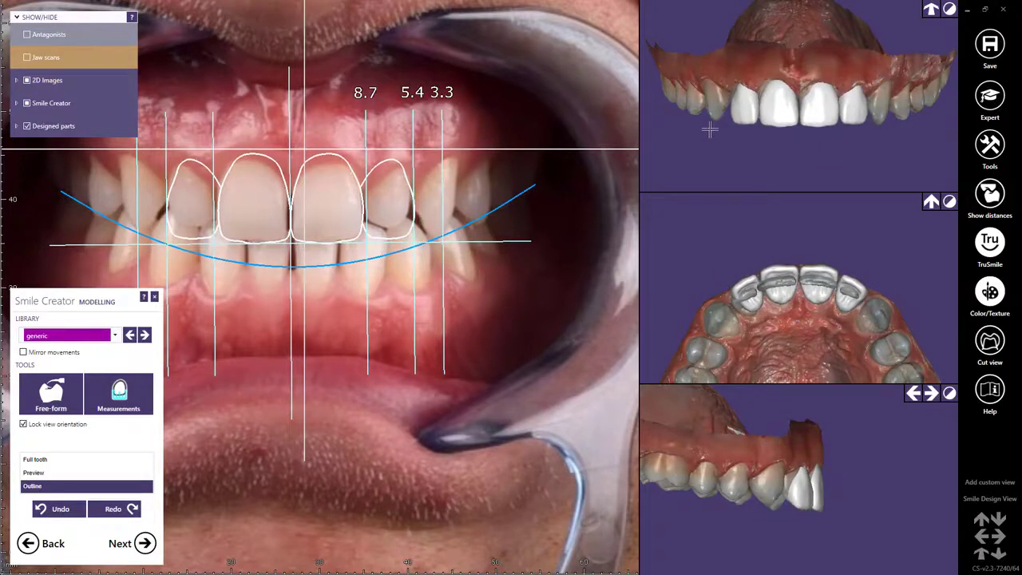
Shorten the upper right and left lateral incisors slightly.
left_click(746, 115)
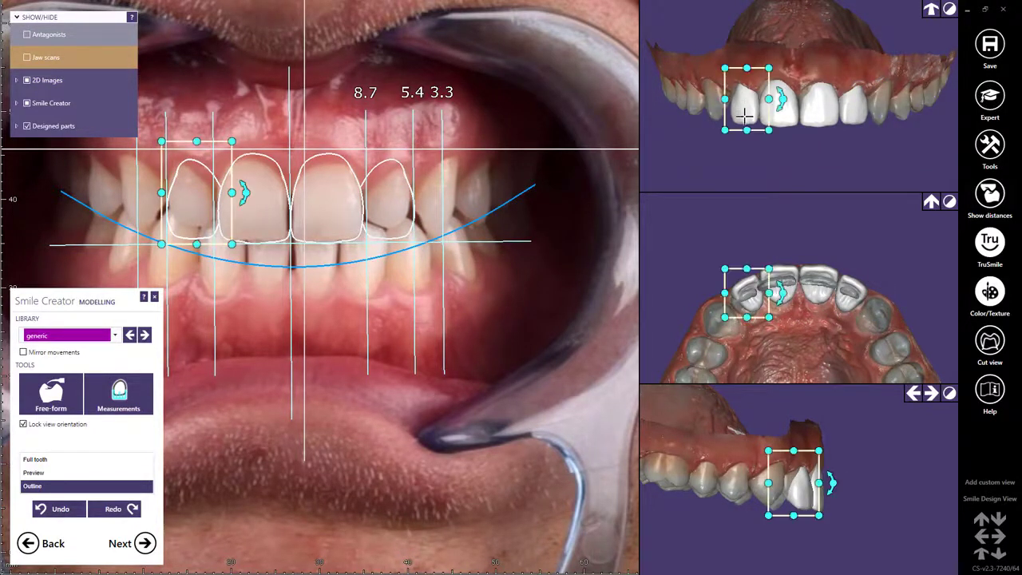
left_click_drag(745, 130, 746, 126)
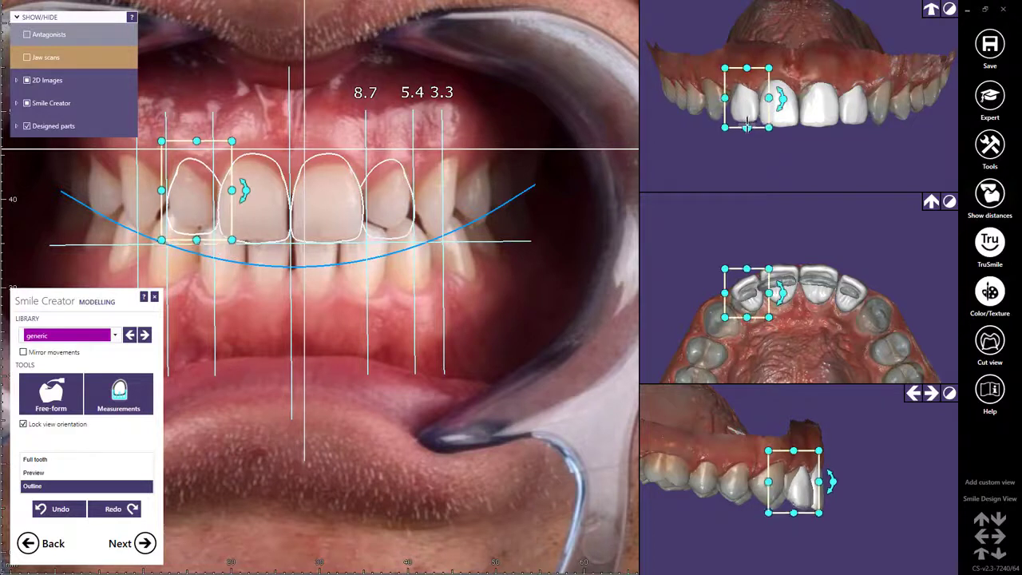
left_click(853, 106)
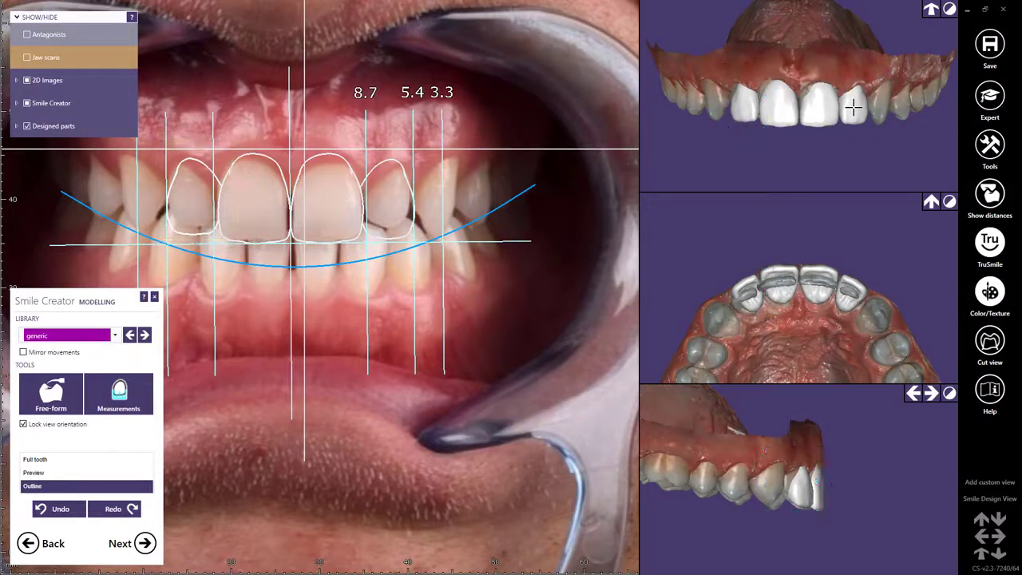
left_click_drag(853, 128, 853, 125)
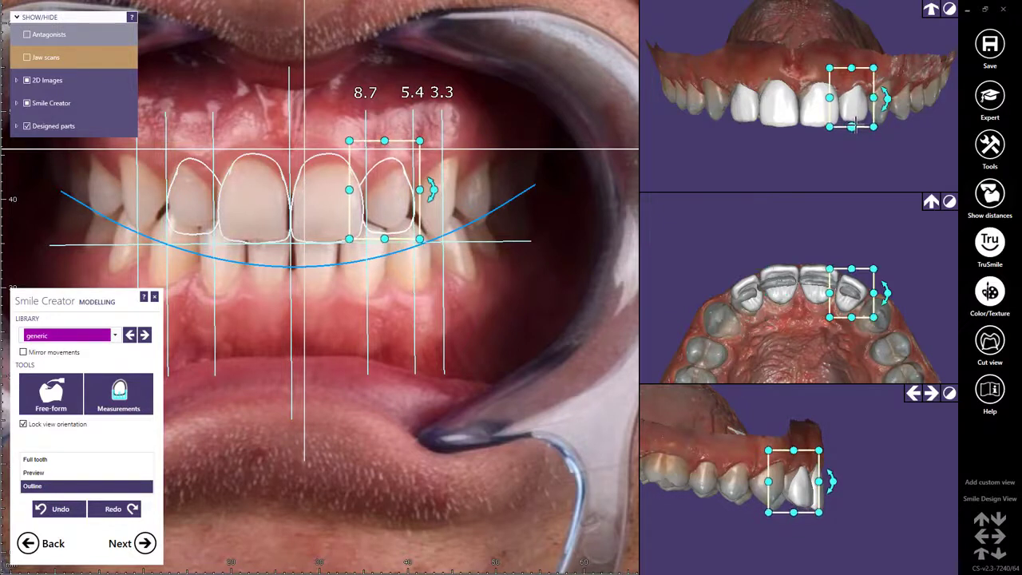
Reselect the four front teeth, tilt them to the smile, enlarge them, and shift them down-left.
left_click(781, 457)
left_click_drag(767, 443, 864, 543)
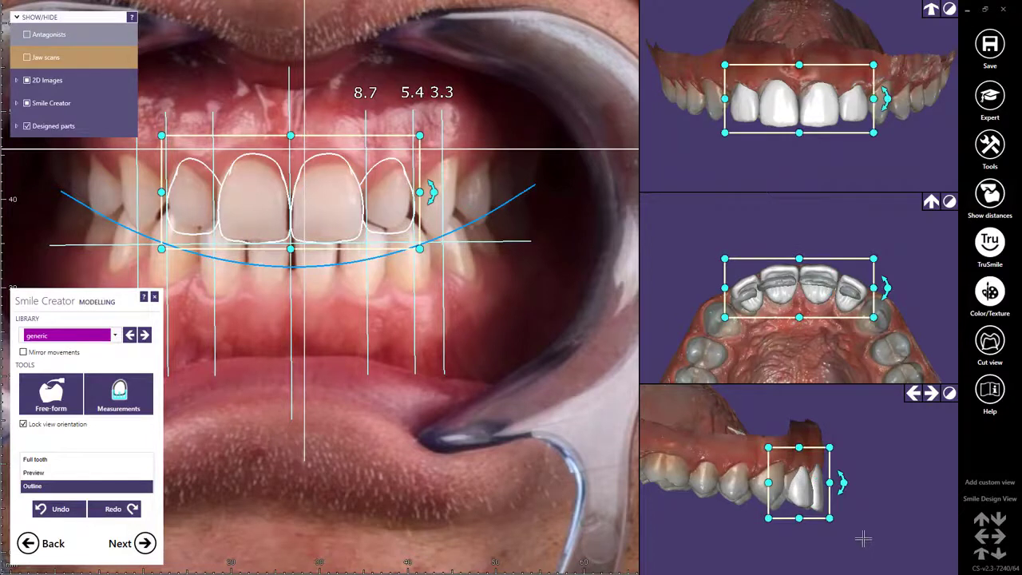
left_click_drag(843, 481, 843, 491)
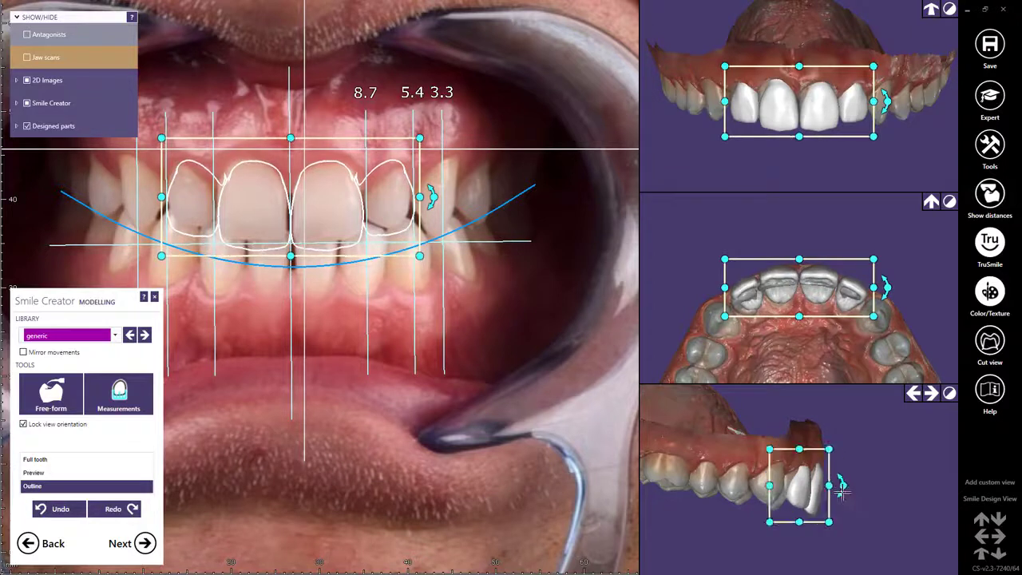
left_click_drag(724, 316, 720, 318)
left_click_drag(733, 266, 732, 270)
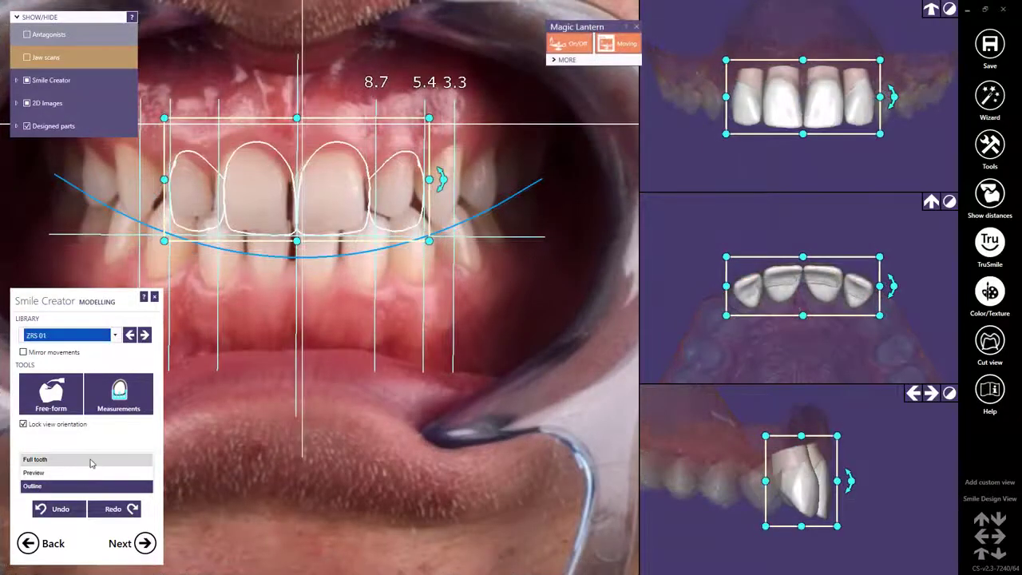
Cycle the display through Full tooth, Preview, and back to Outline with guide lines.
left_click(90, 464)
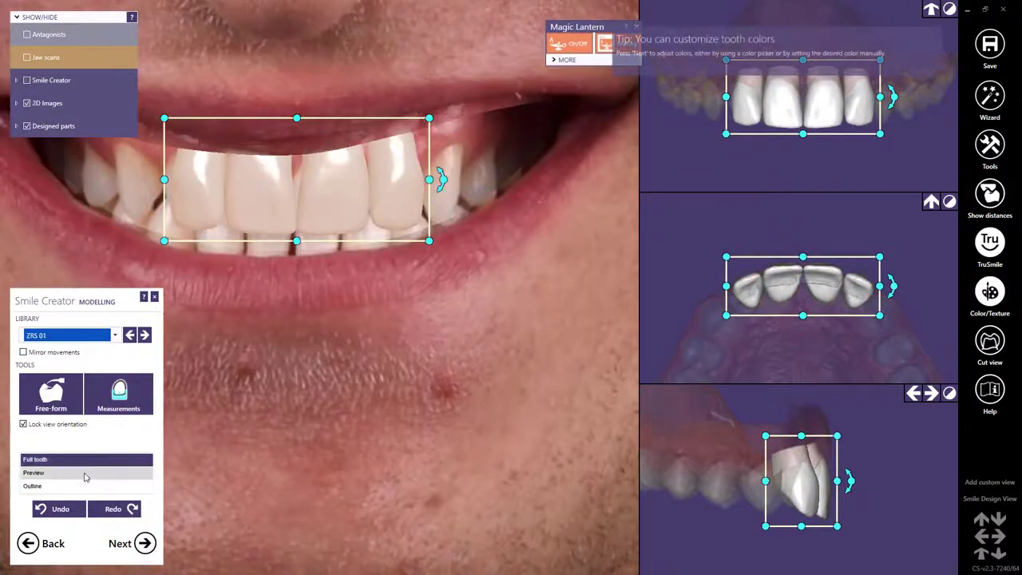
left_click(85, 474)
left_click(85, 485)
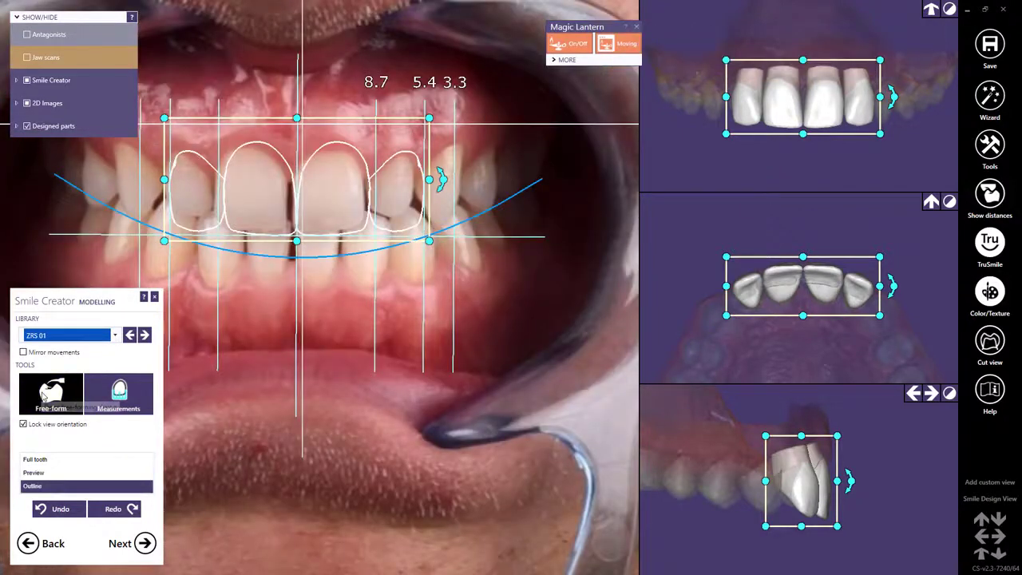
Free-form the central and lateral incisor outlines with Entire Tooth and Tooth Parts, apply, and show measurements.
left_click(46, 392)
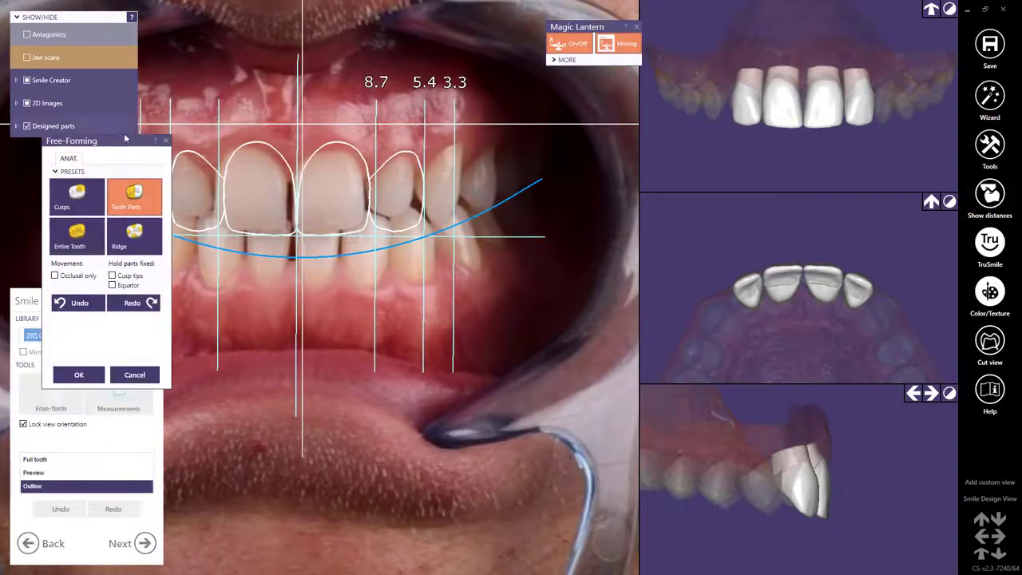
left_click_drag(125, 142, 576, 178)
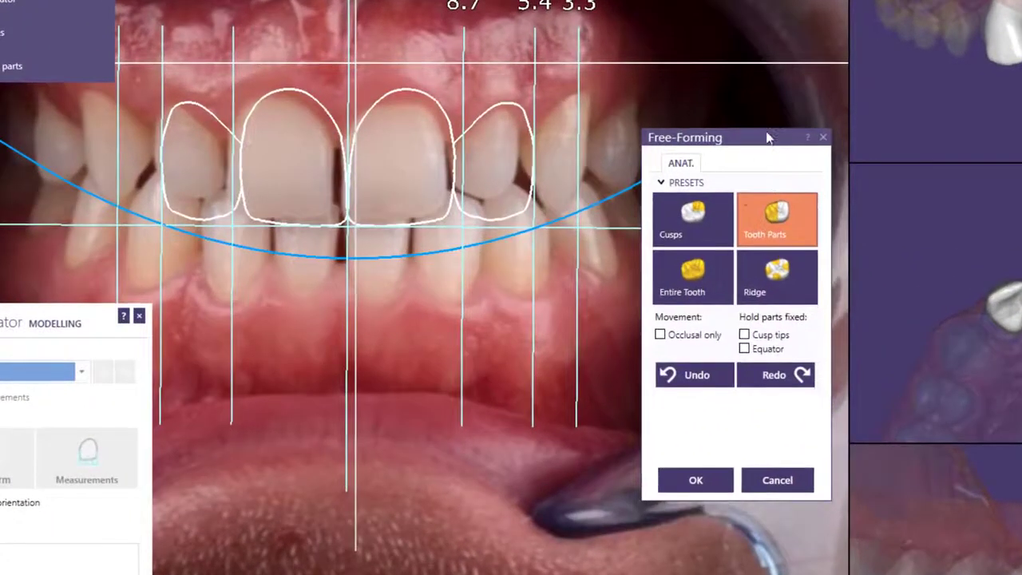
left_click(669, 256)
mouse_move(280, 212)
left_mouse_down()
mouse_move(280, 231)
mouse_move(283, 213)
left_mouse_up()
left_click(708, 220)
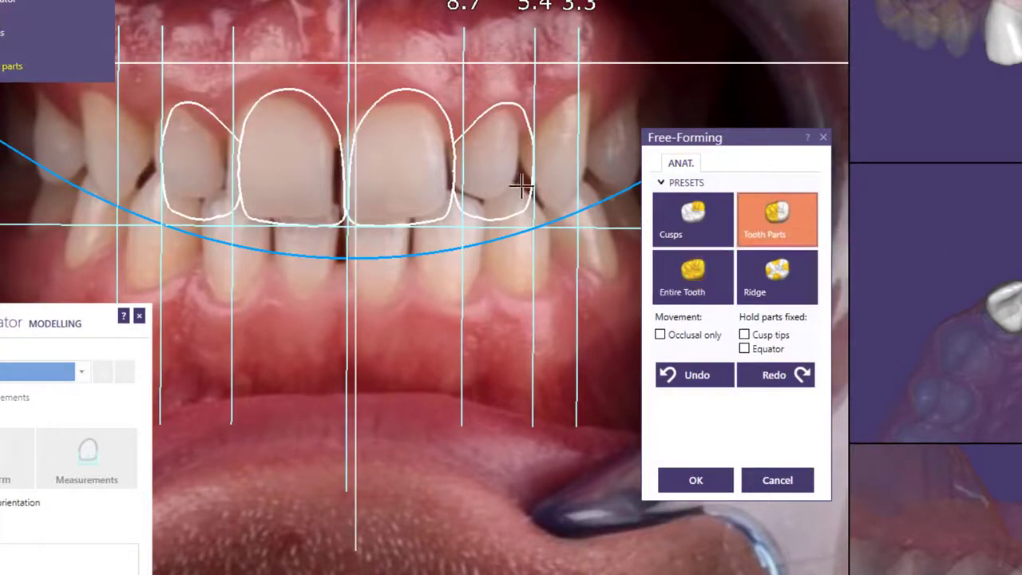
left_click_drag(531, 190, 498, 201)
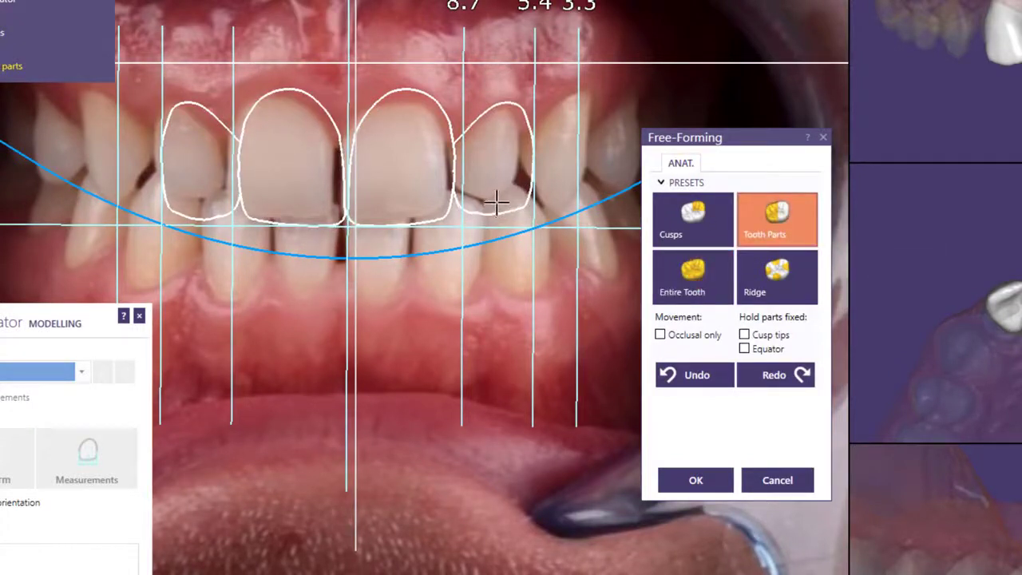
left_click(698, 481)
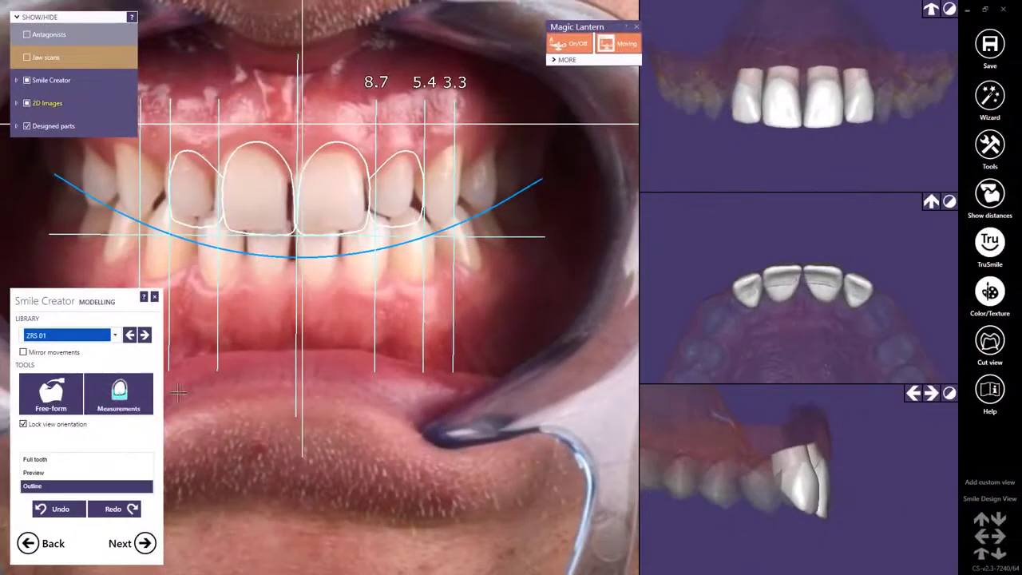
left_click(118, 403)
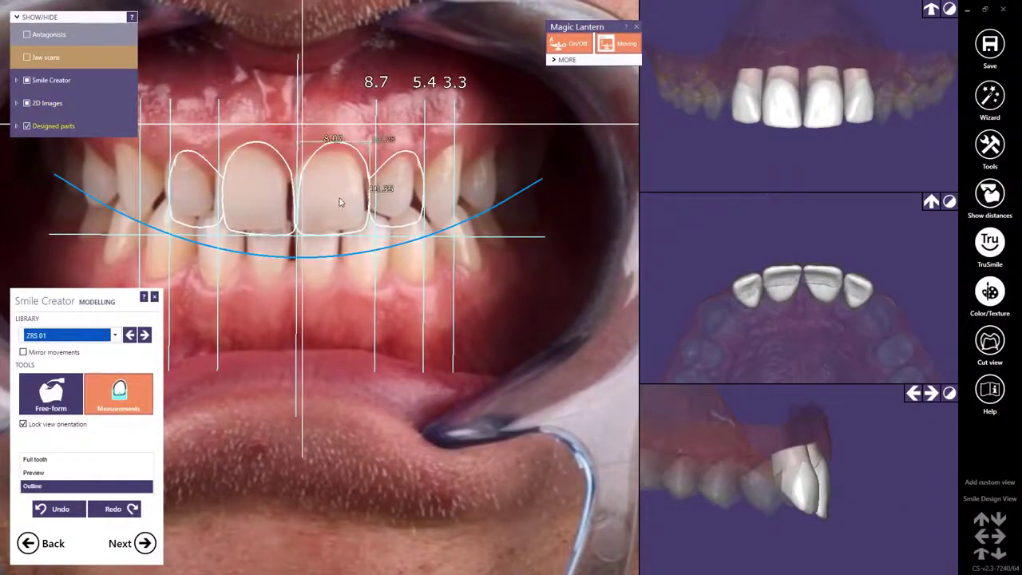
Measure the left central incisor, shade the teeth 0M1, and activate the base-colour eyedropper.
left_click(340, 201)
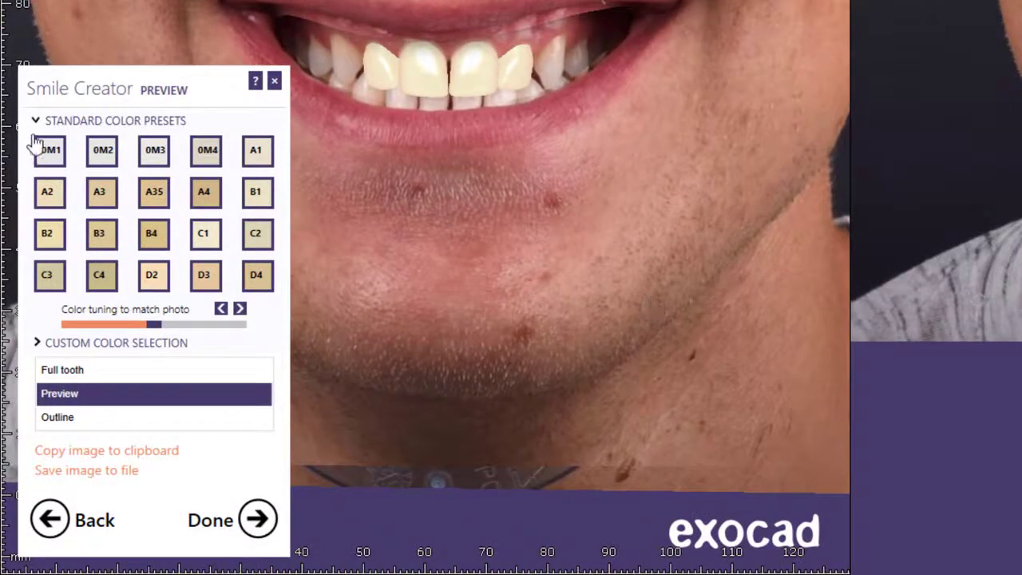
left_click(52, 155)
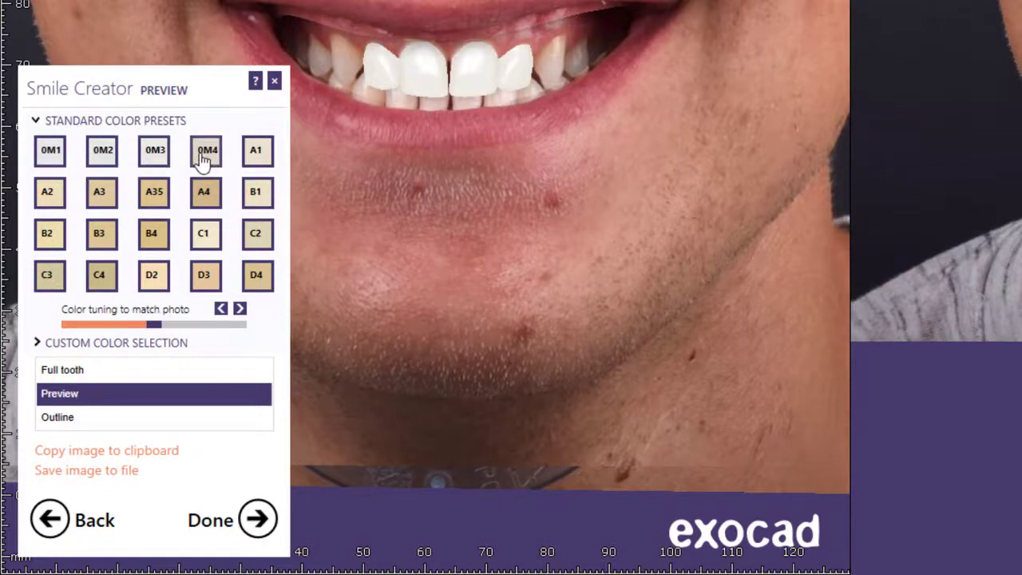
left_click(92, 346)
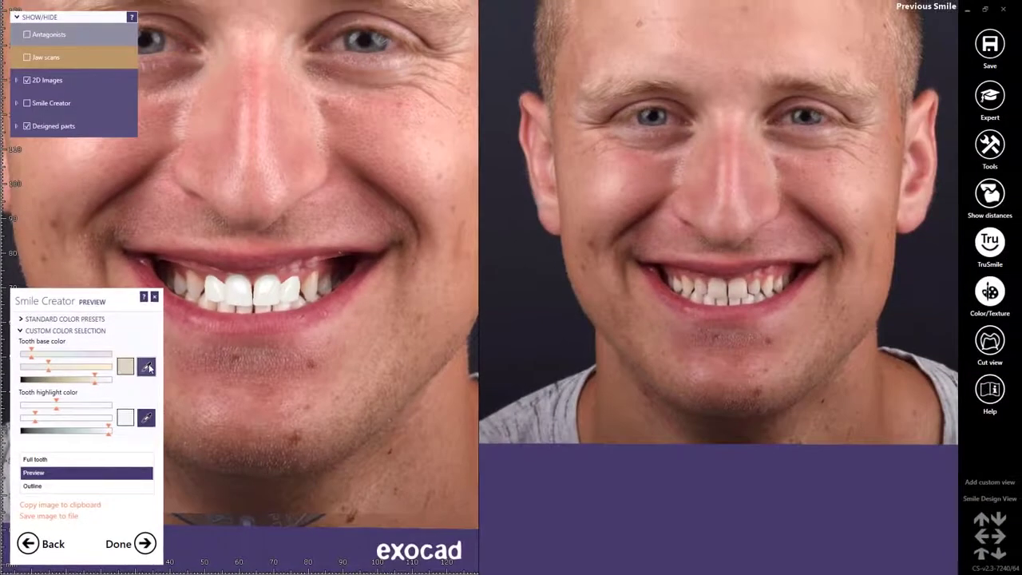
left_click(148, 366)
scroll(738, 276, "up", 3)
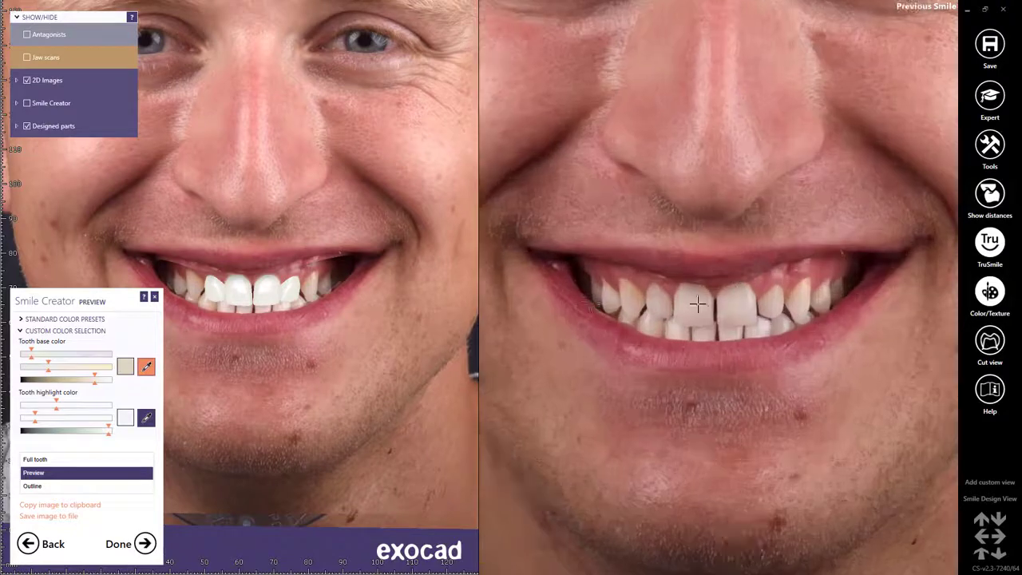
Sample base and highlight colours from the original photo's front teeth, then nudge highlight brightness up.
scroll(697, 304, "up", 2)
left_click(539, 278)
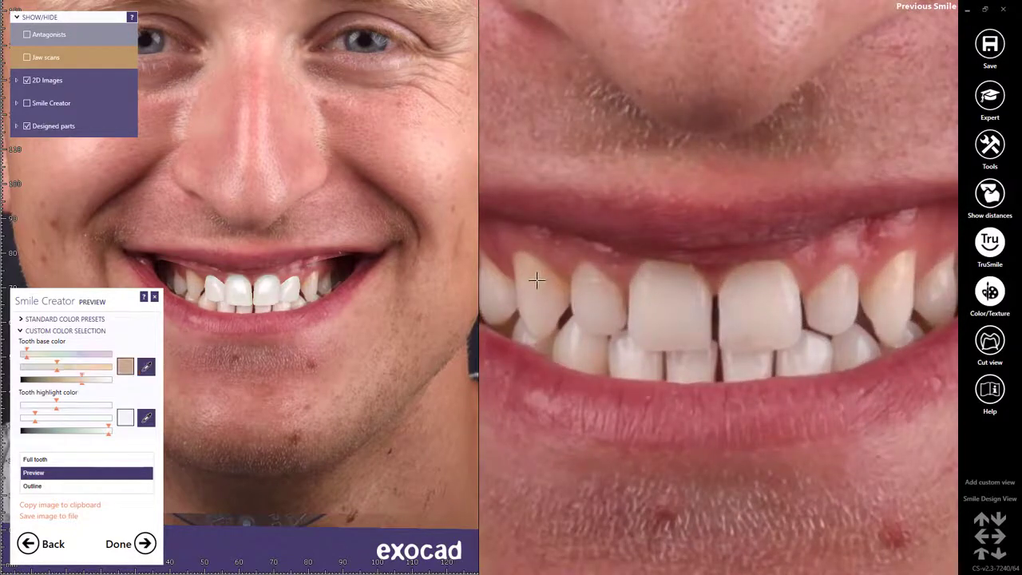
left_click(146, 418)
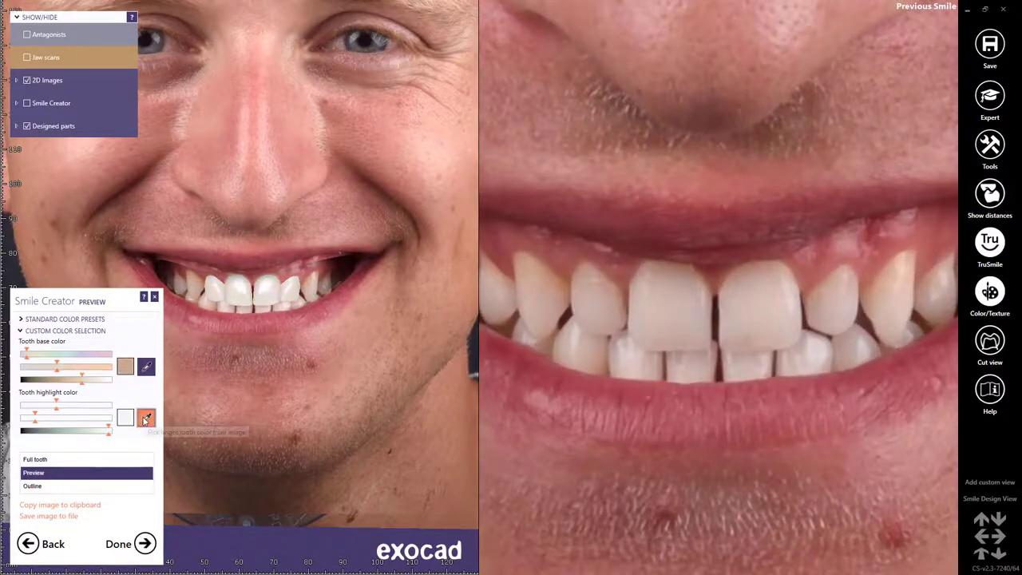
left_click(624, 348)
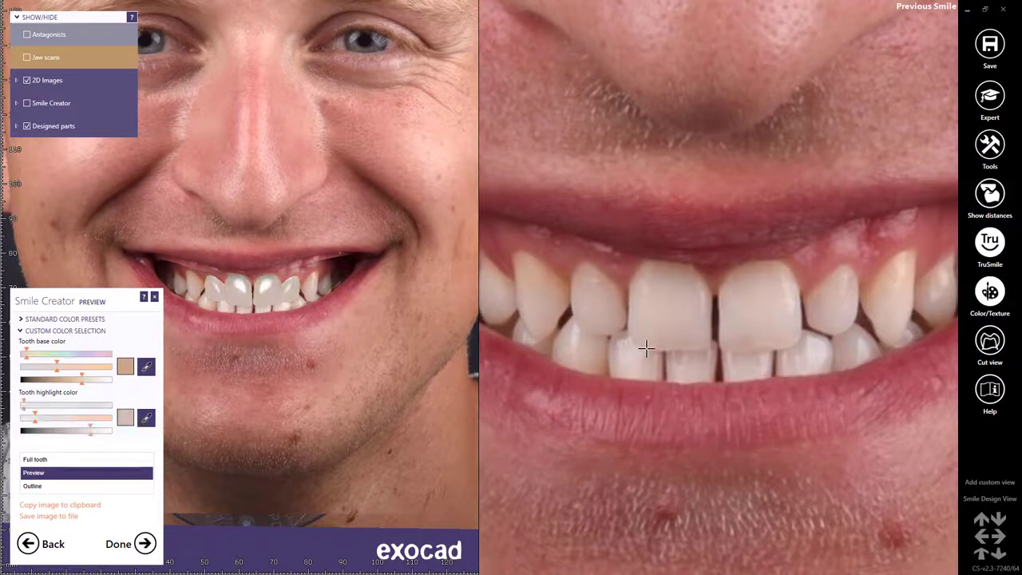
left_click(147, 417)
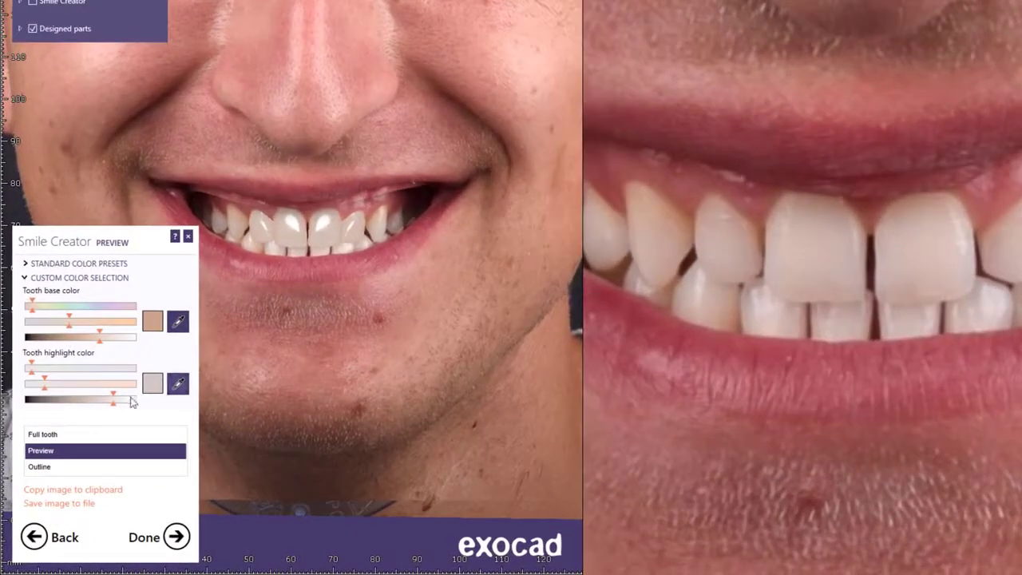
left_click(115, 403)
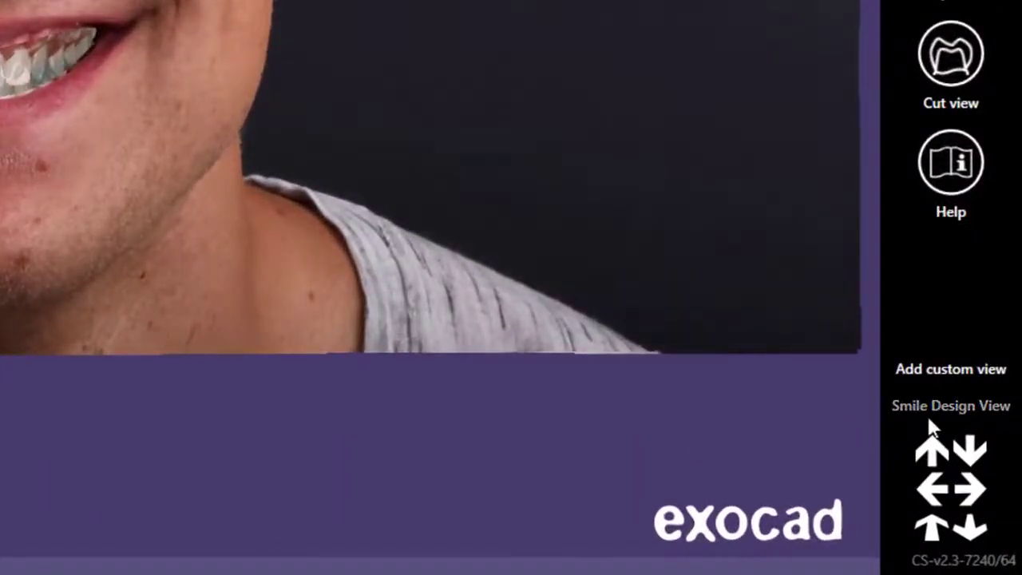
Switch to Smile Design View, move the face photo up, and store it as Custom view 2.
left_click(937, 407)
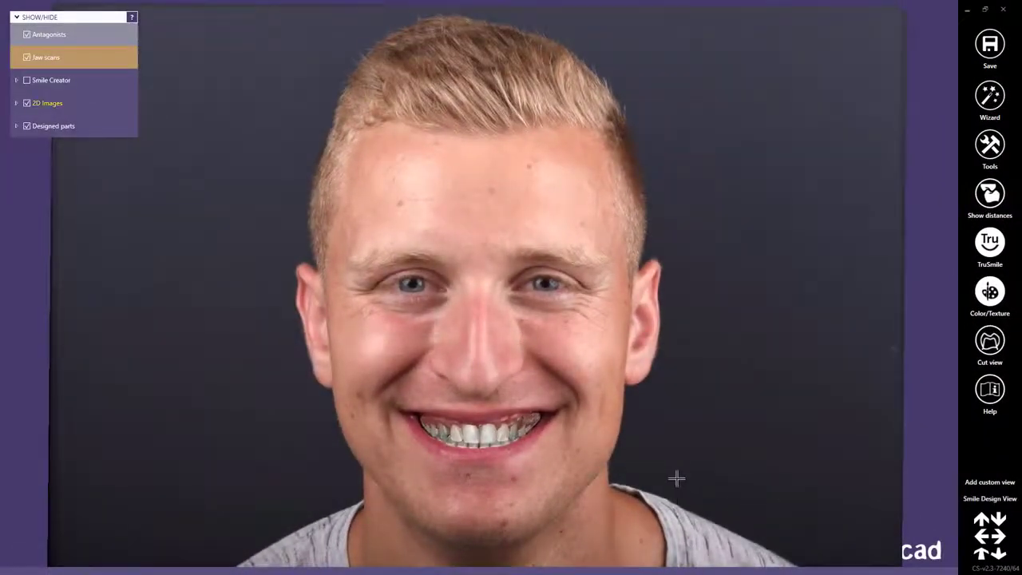
middle_click_drag(677, 478, 652, 330)
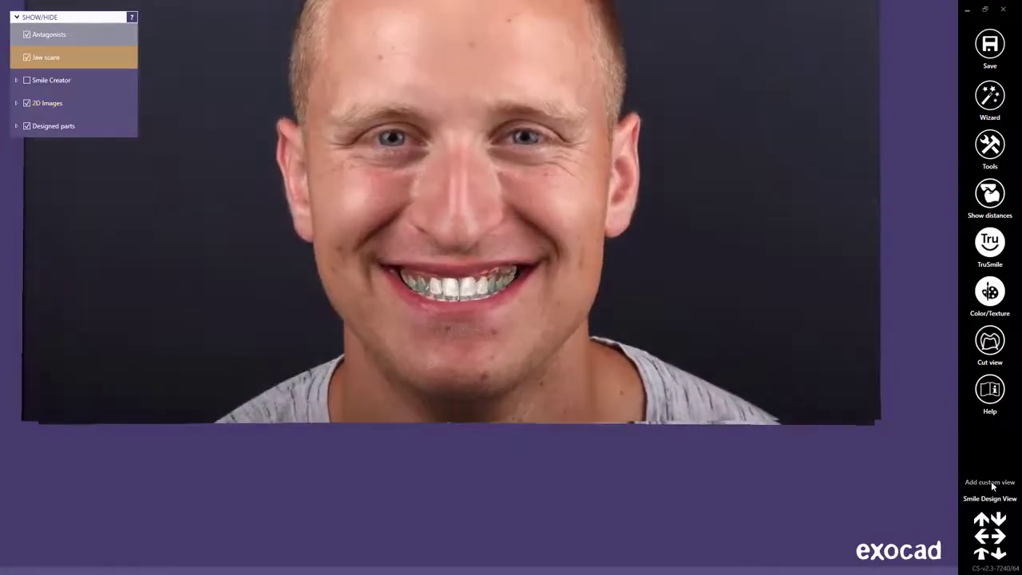
left_click(989, 482)
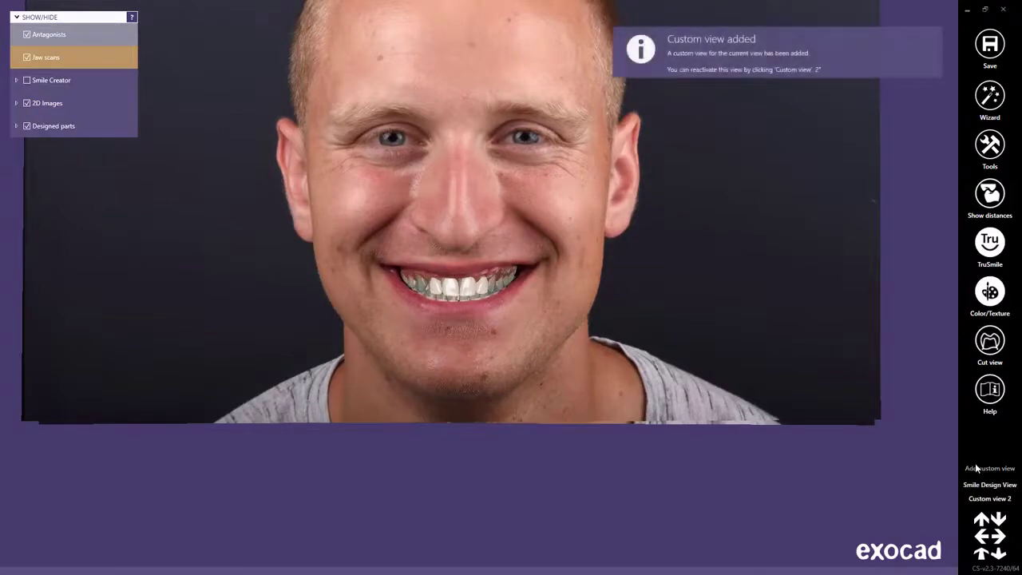
left_click(977, 51)
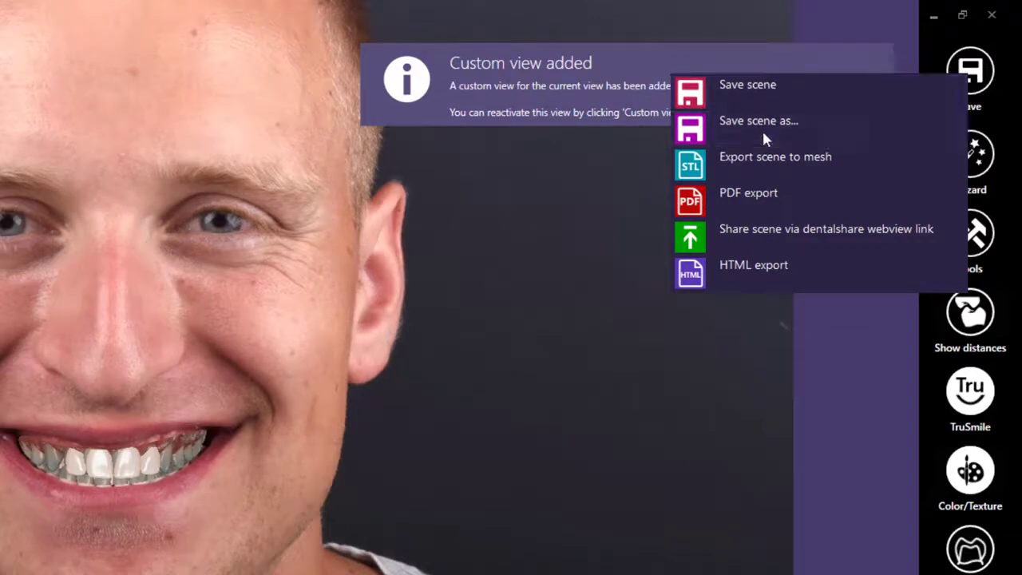
Save the scene as a new .dentalCAD file named 'CSD Smile Creaor'.
left_click(761, 129)
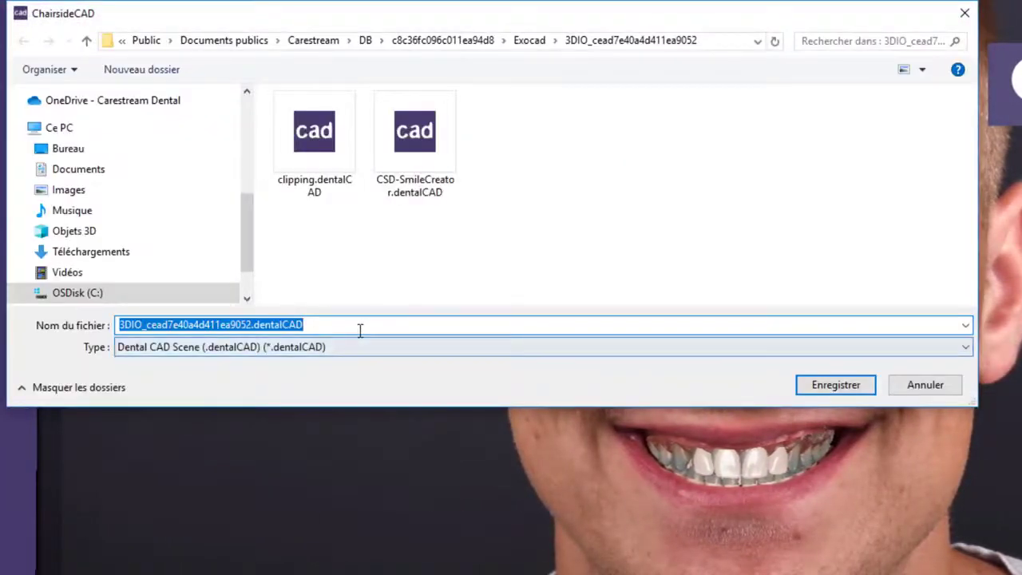
type("CSD Smile Creaor")
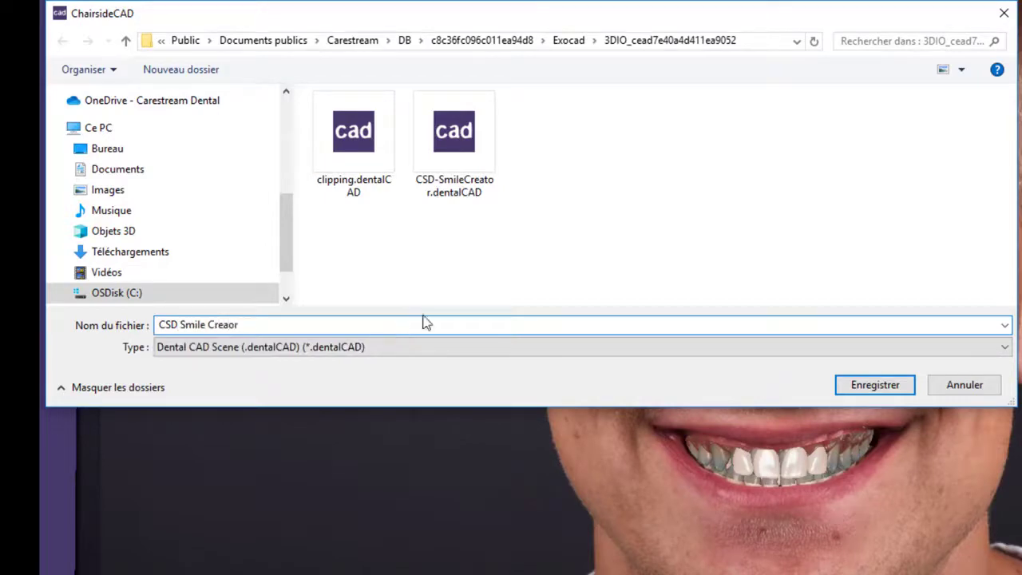
left_click(894, 387)
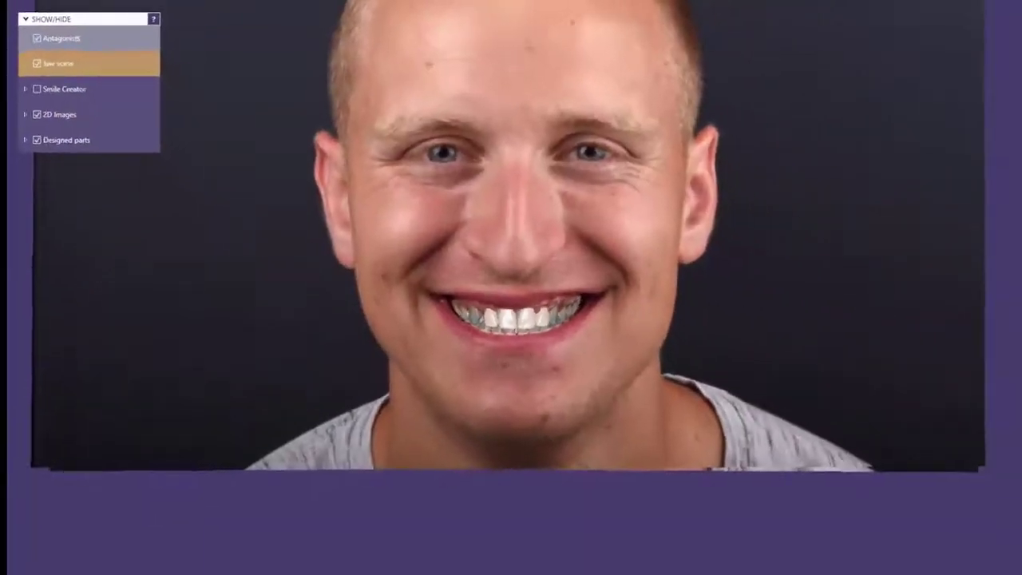
left_click(987, 42)
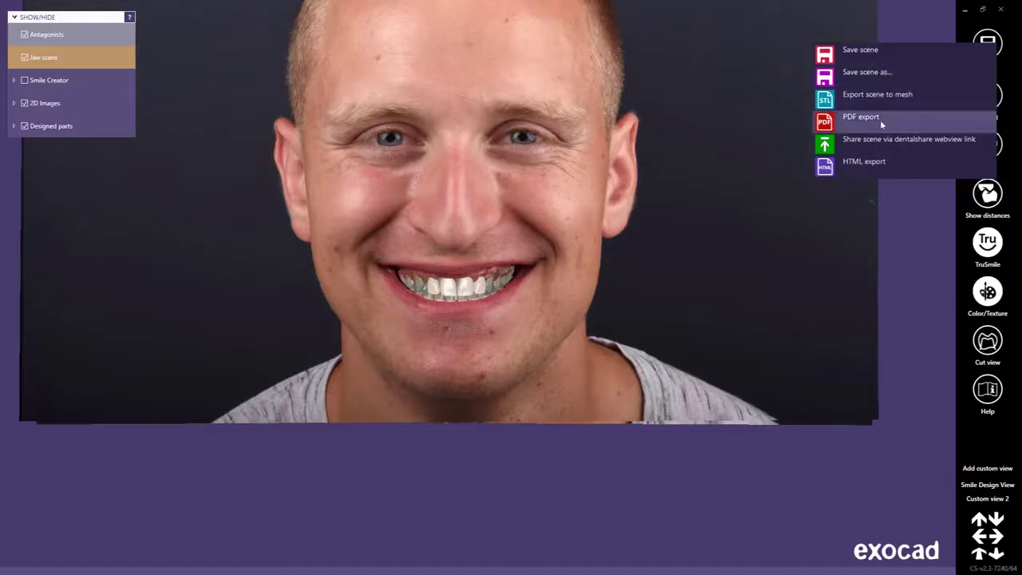